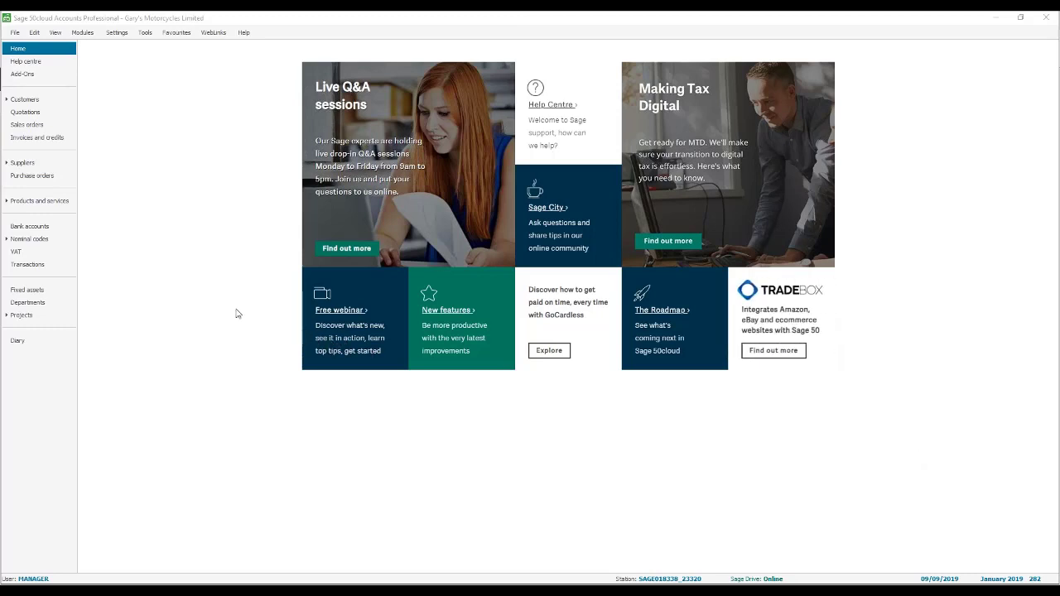
Run the trial balance report from the nominal codes with File as the output.
click(36, 243)
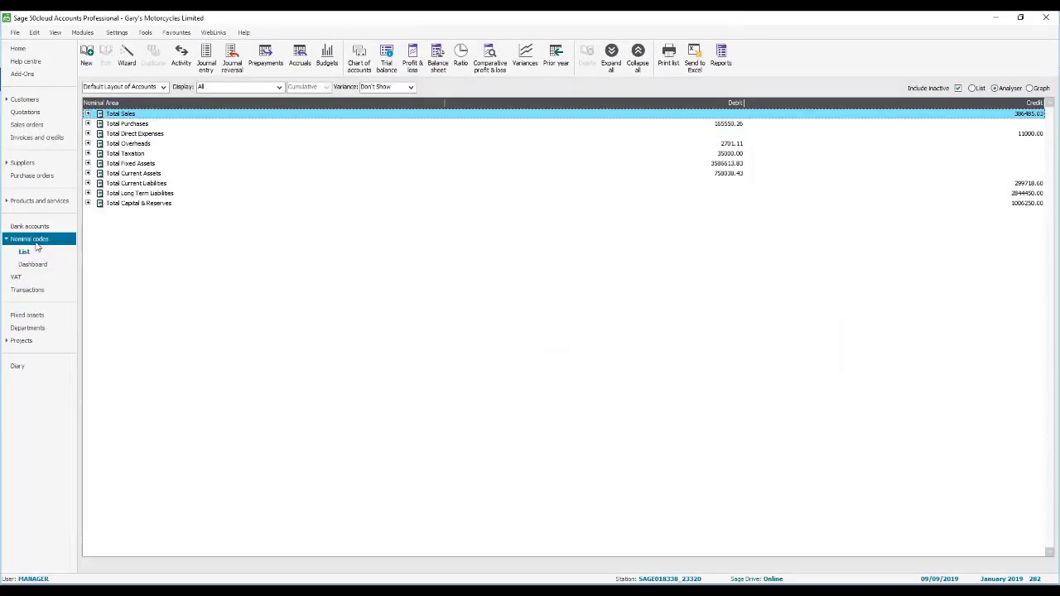
click(387, 63)
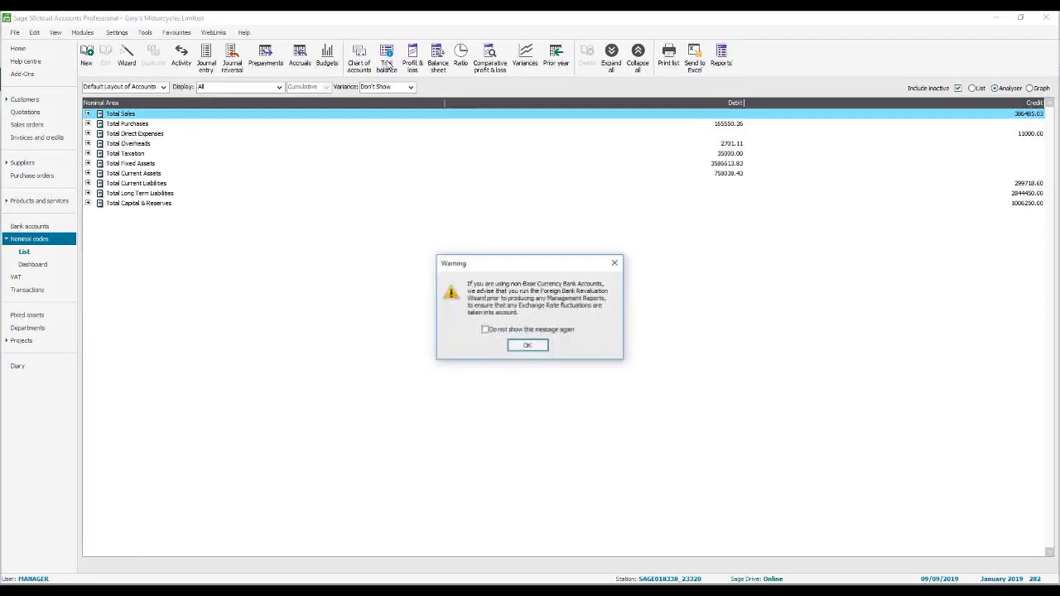
click(525, 346)
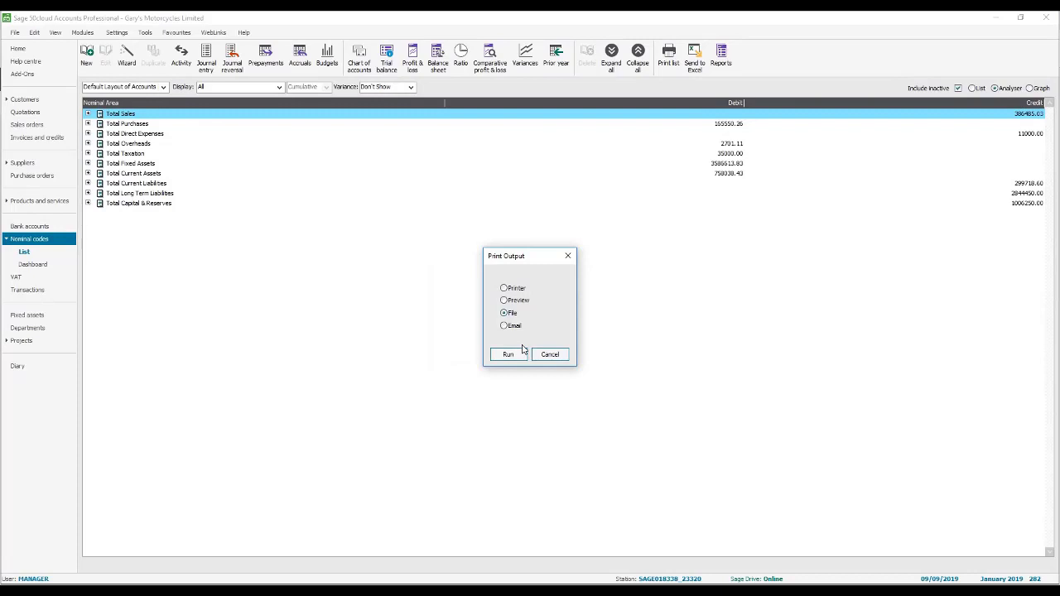
click(507, 356)
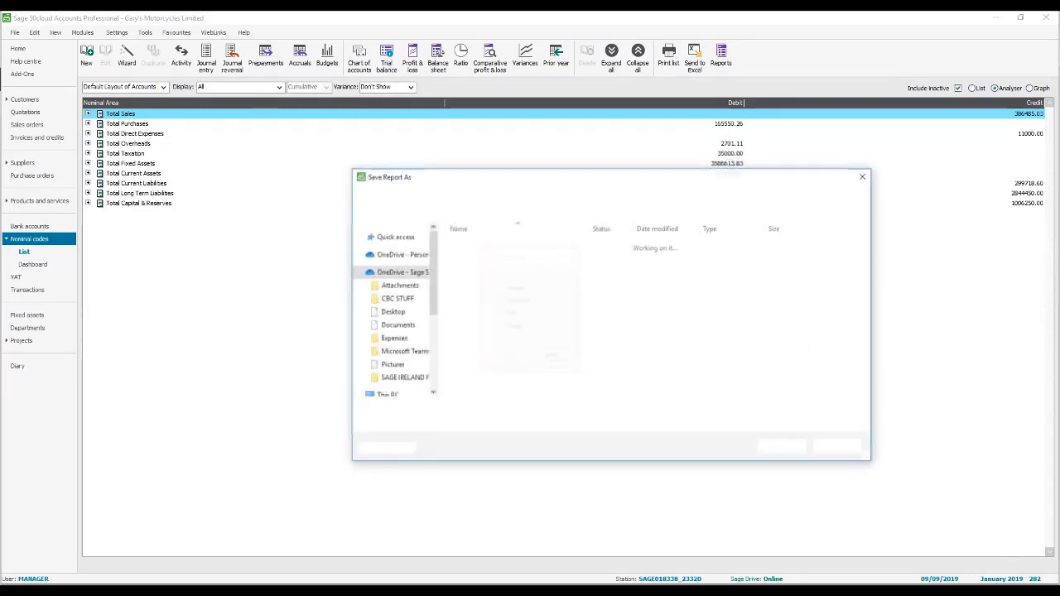
Save the report as TB in Delimited Files (*.csv) format, covering the periods up to and including December 2019.
click(481, 423)
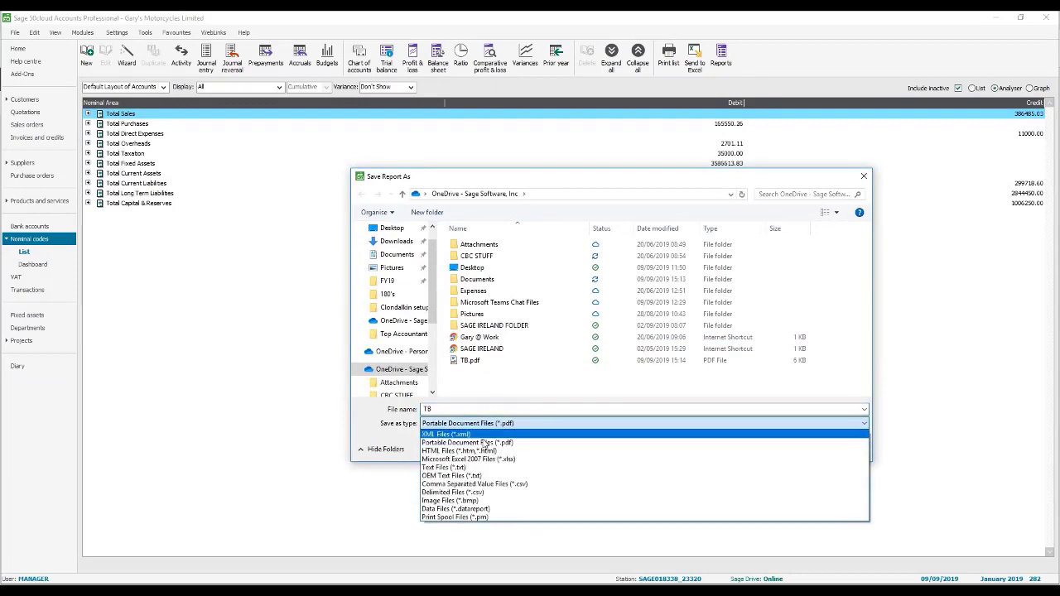
click(469, 495)
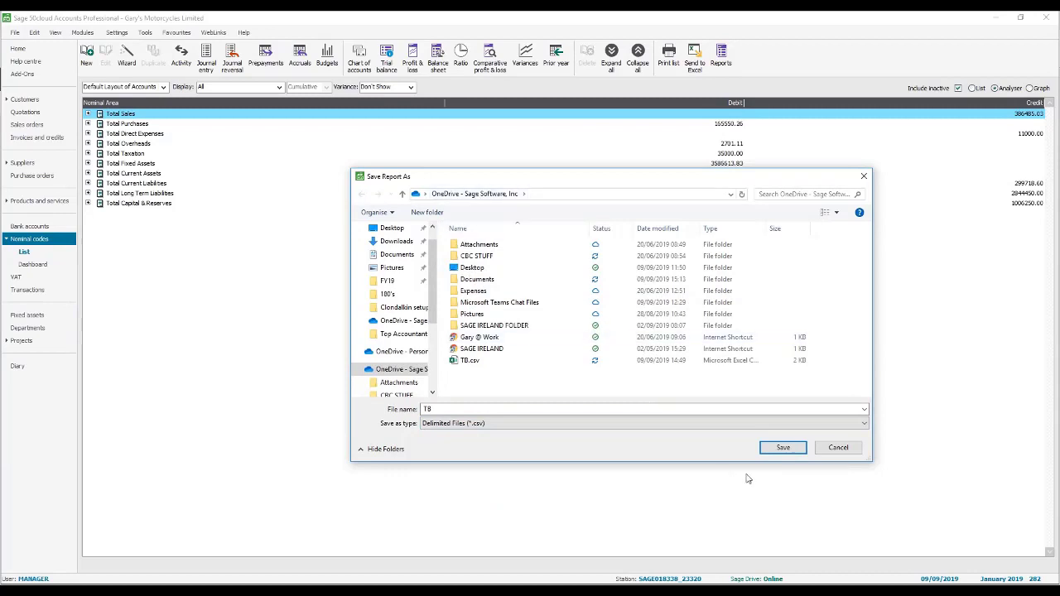
click(780, 449)
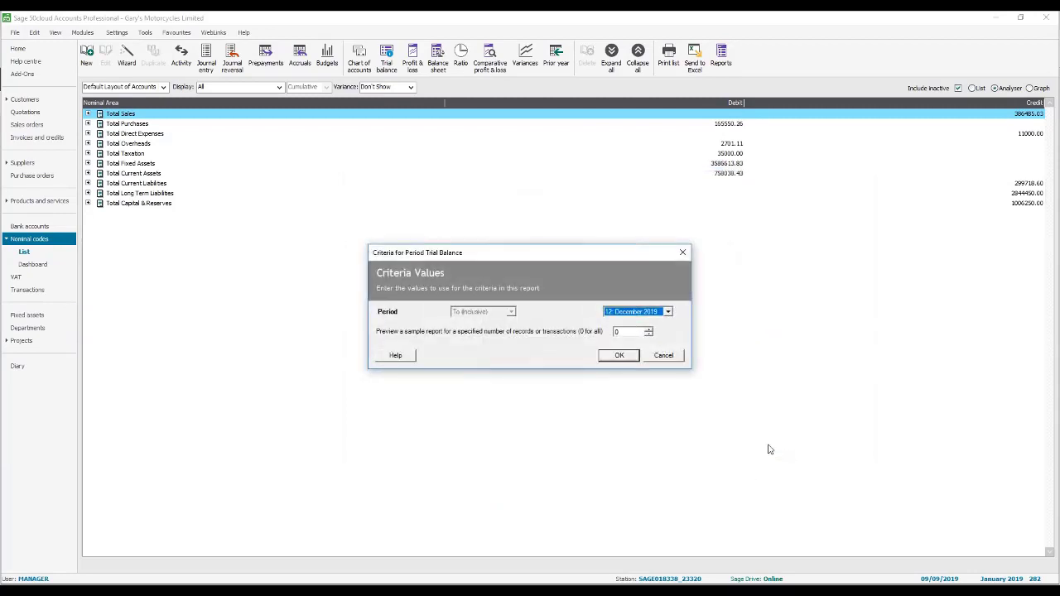
click(619, 357)
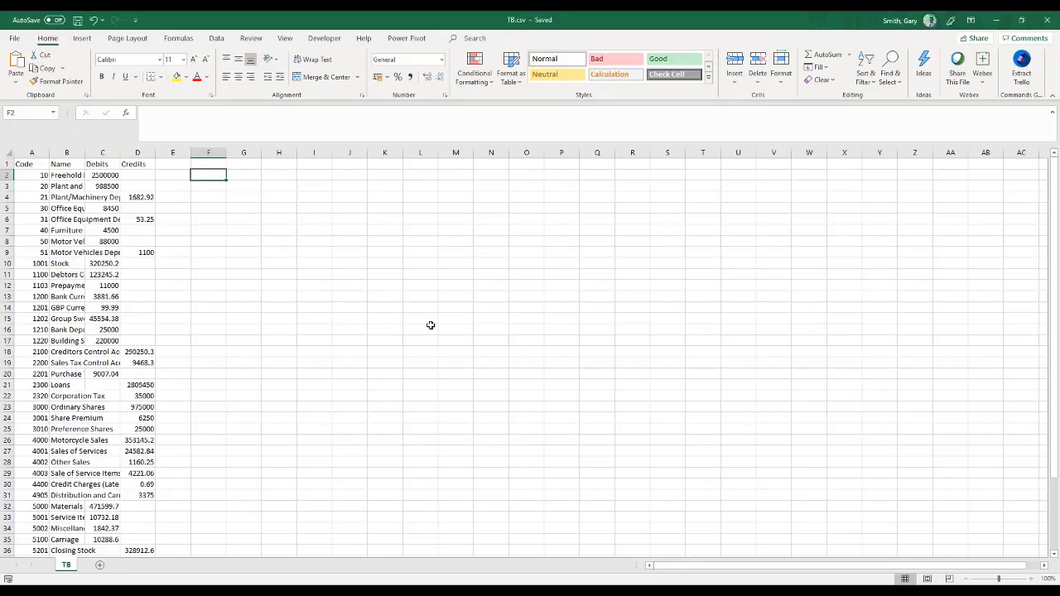
Highlight the header cells A1:D1 in TB.csv to check the exported column headings.
drag(25, 164, 132, 165)
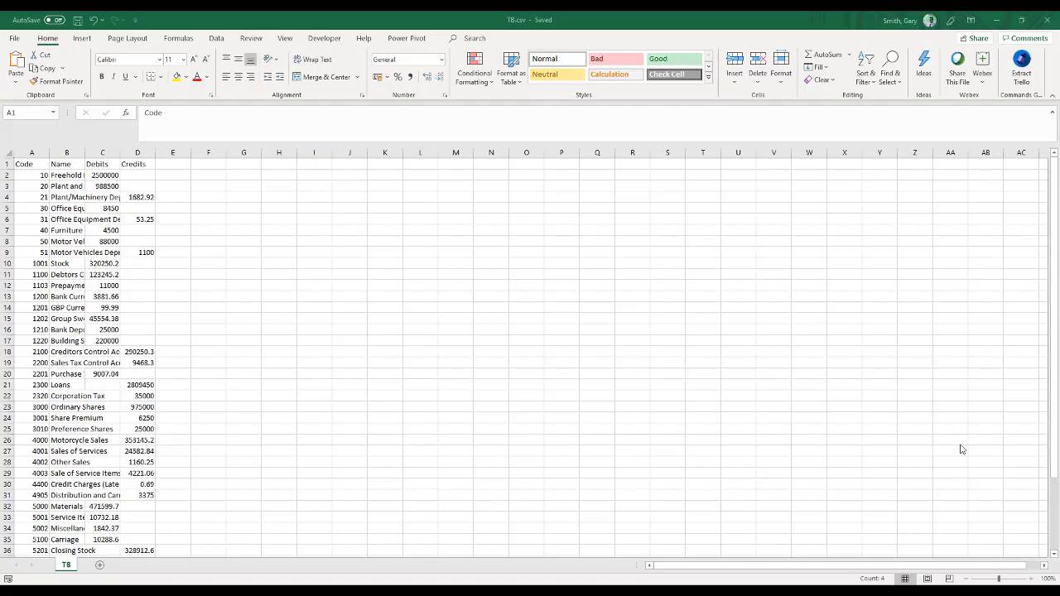
Switch to Sage Accounting Partner Edition in the browser and open Final Accounts for the client Melon Cauli Greengrocers.
key(alt+Tab)
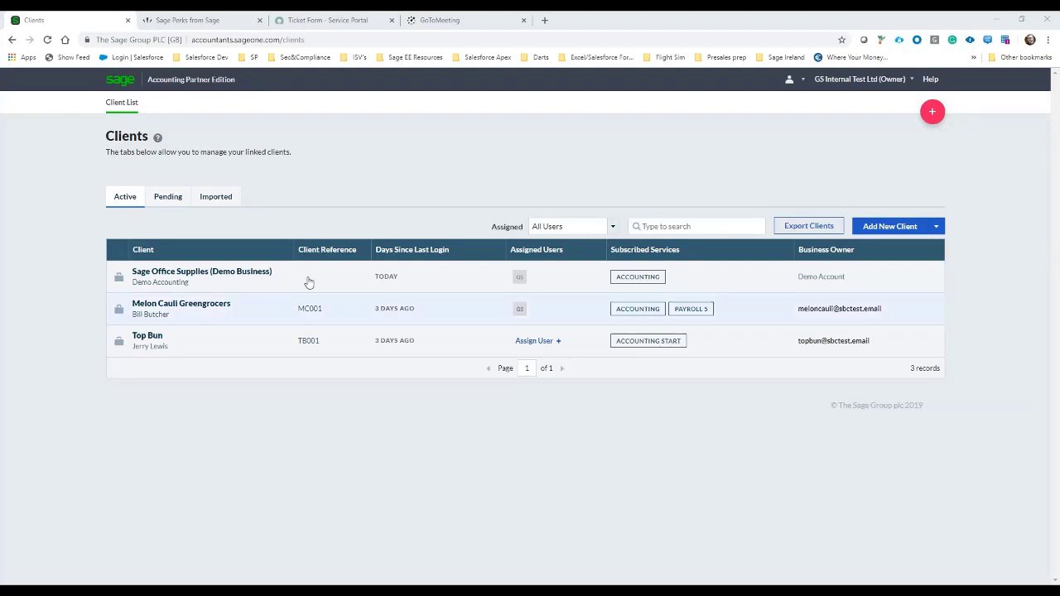
click(205, 306)
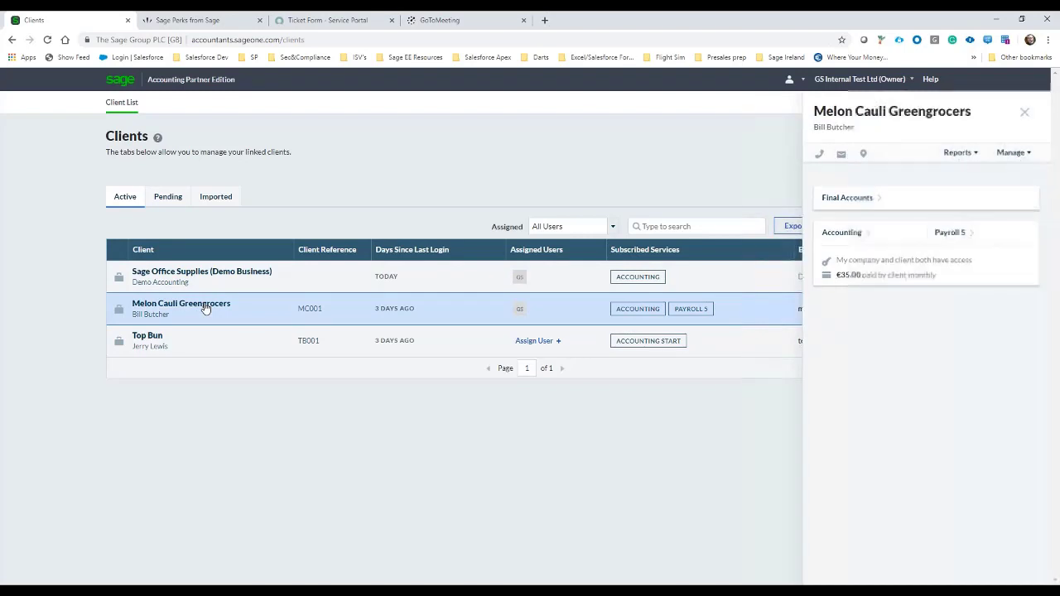
click(854, 203)
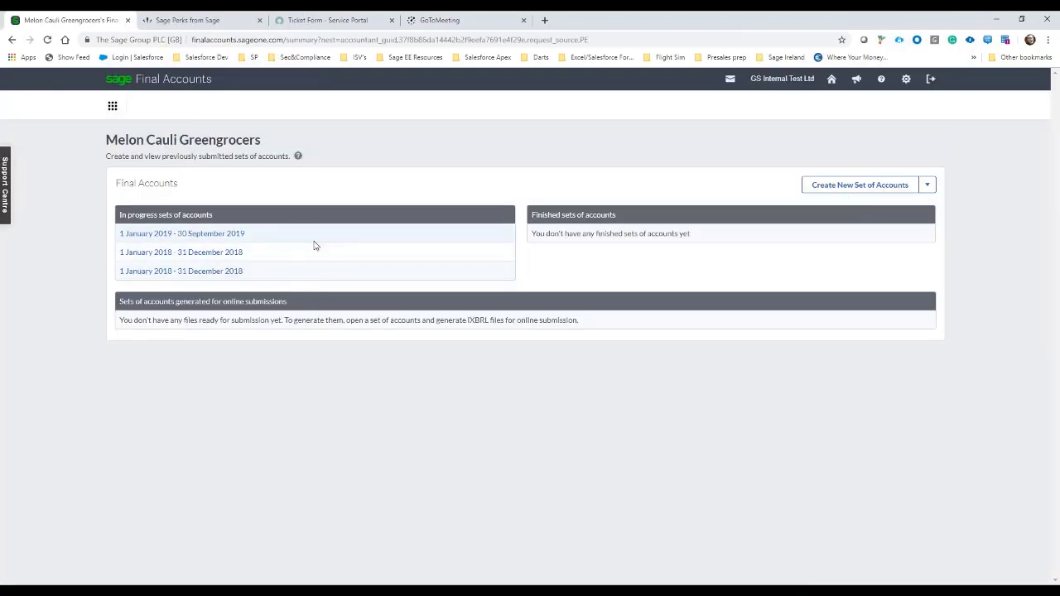
Begin a set of accounts not based on an existing one, with the current period starting 01/01/2019.
click(859, 190)
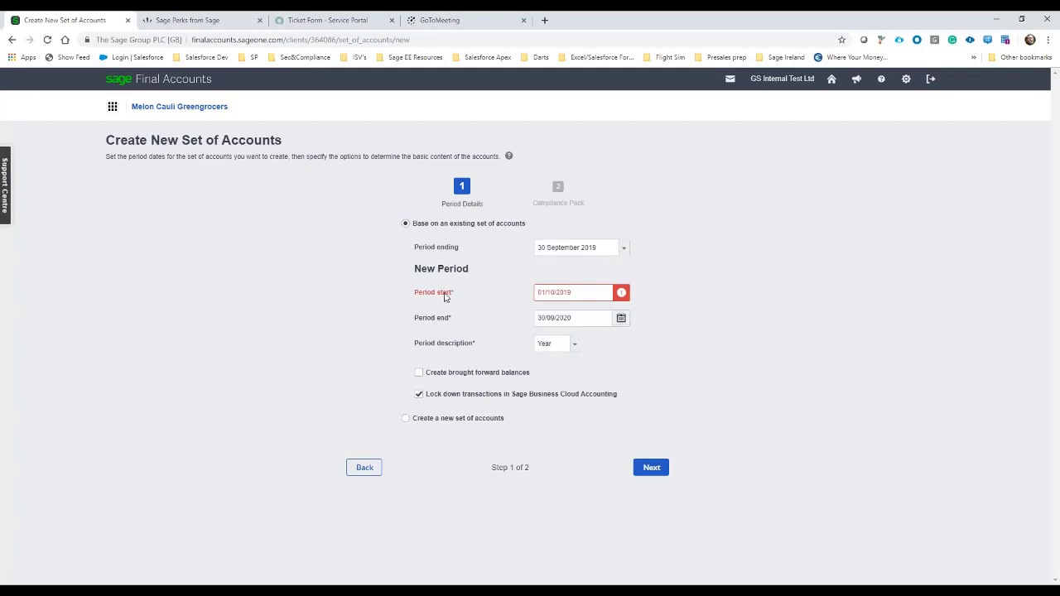
click(406, 420)
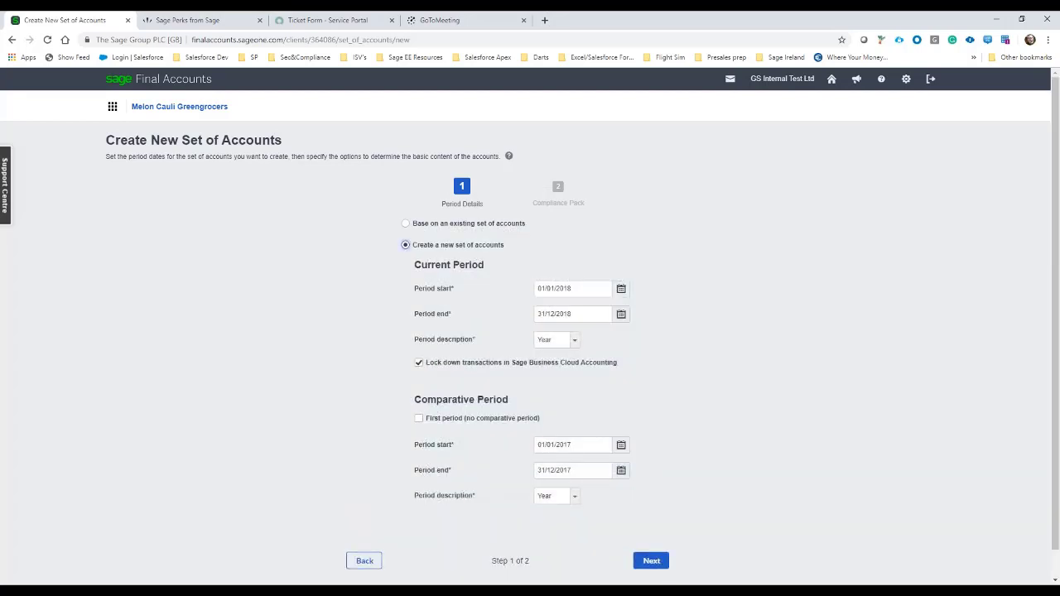
click(621, 288)
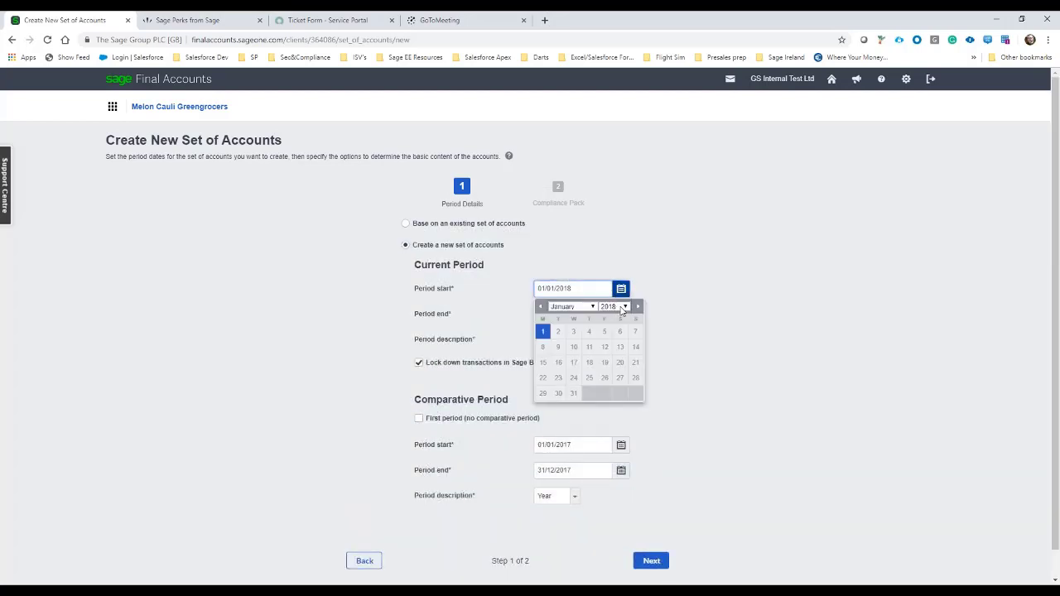
click(621, 308)
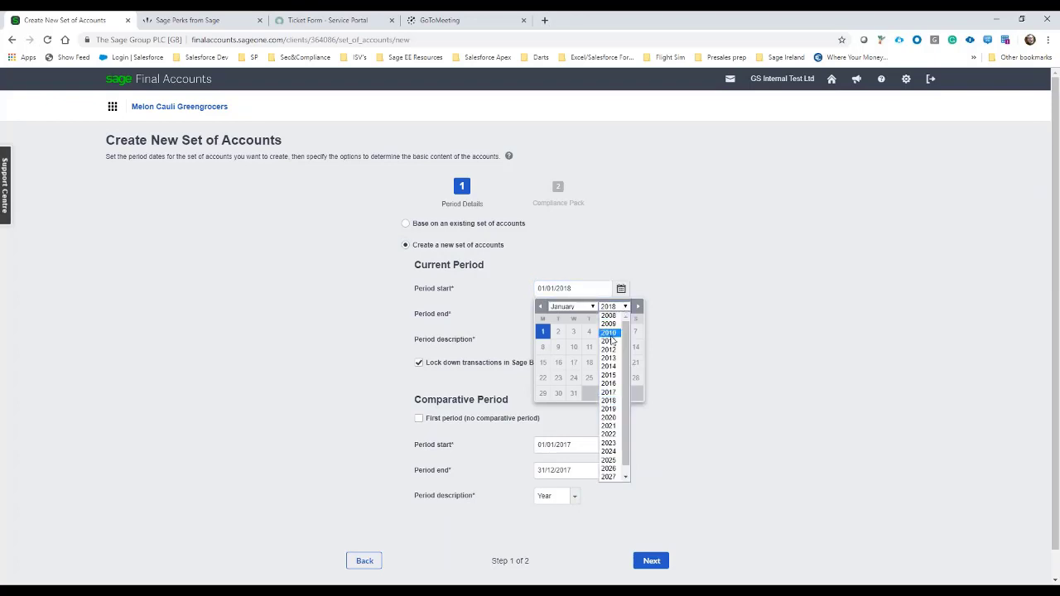
click(613, 409)
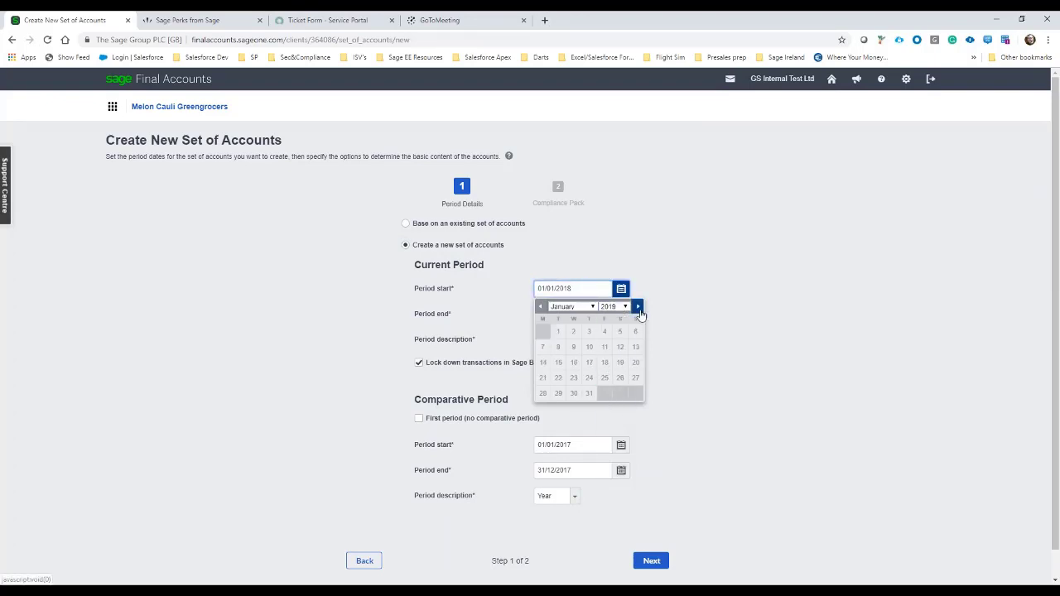
click(559, 331)
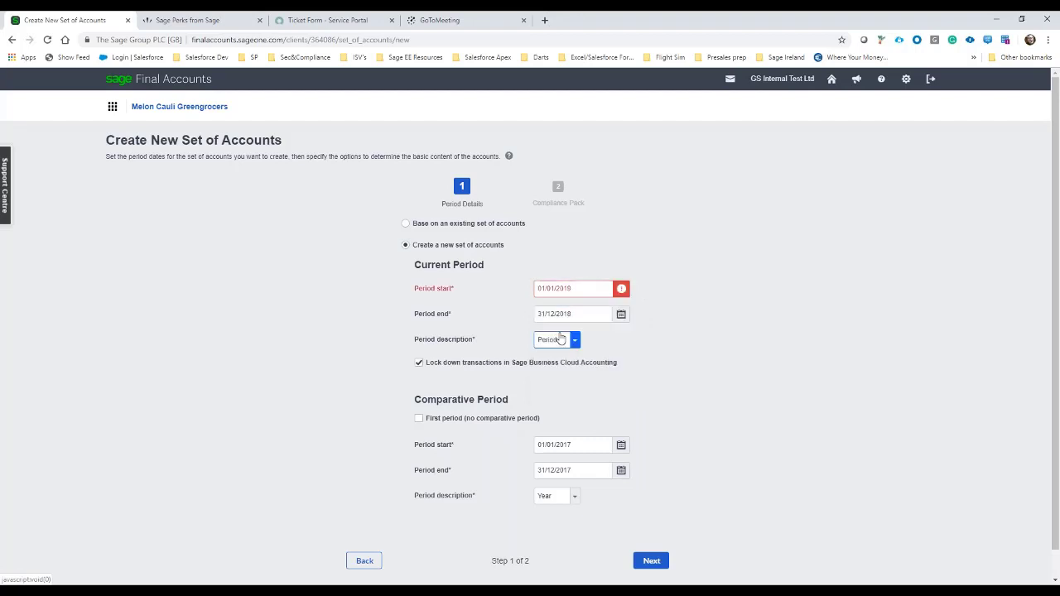
Set the current period's end date to 30/09/2019.
click(579, 315)
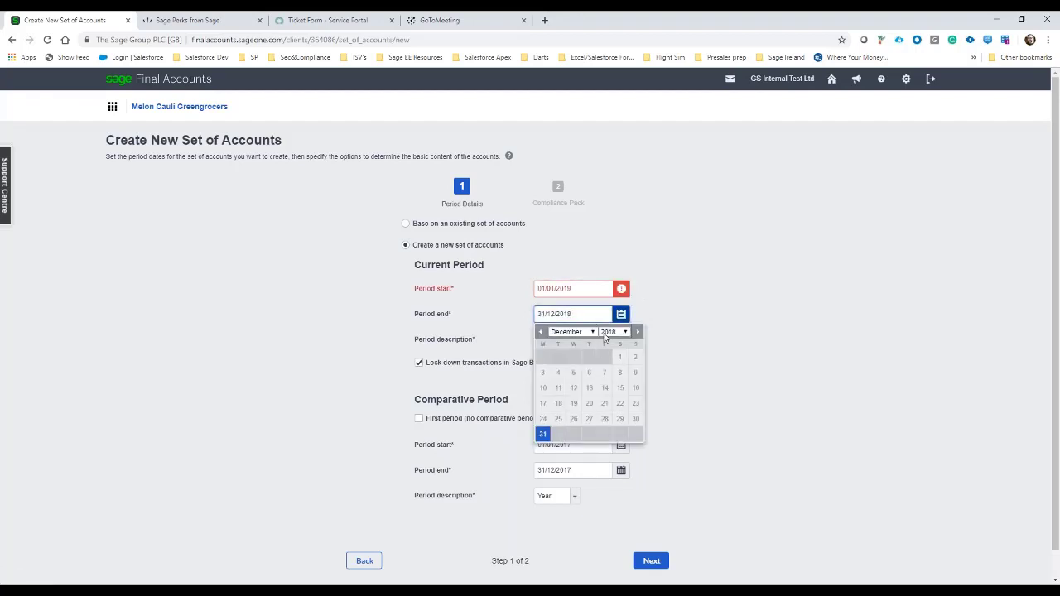
click(571, 332)
click(573, 410)
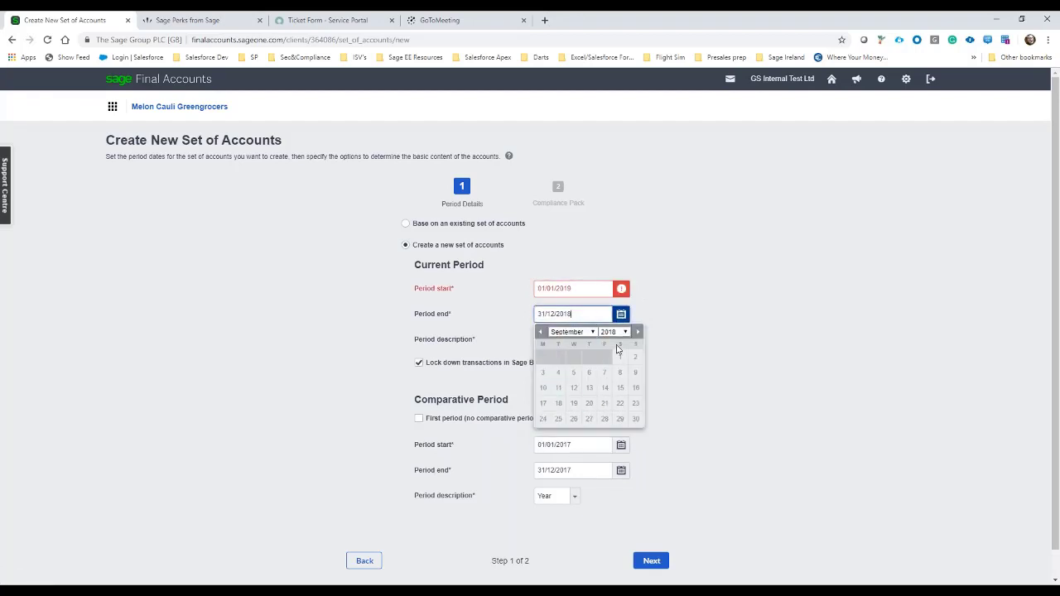
click(616, 332)
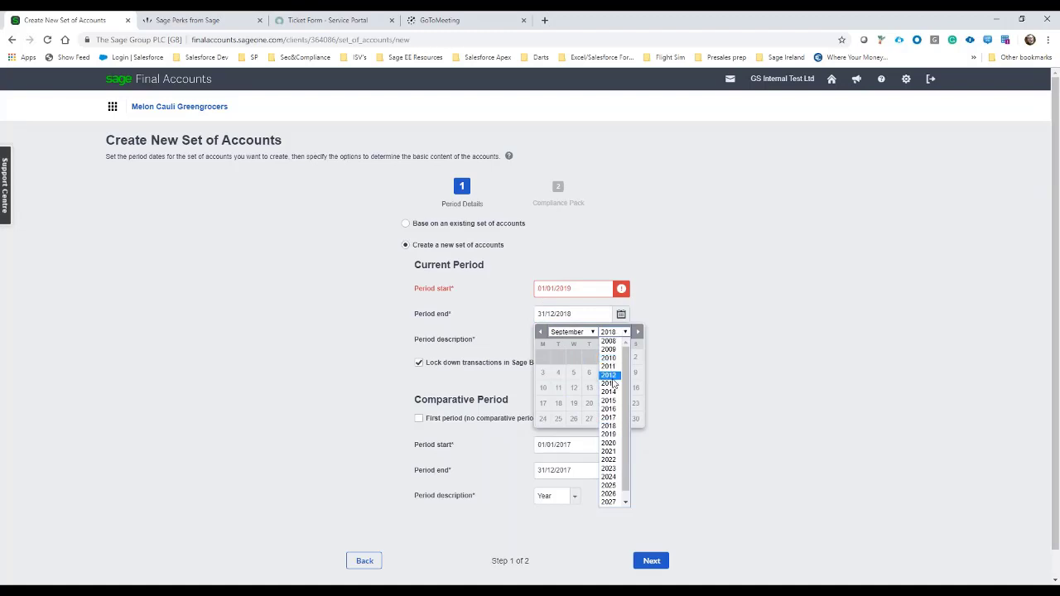
click(612, 435)
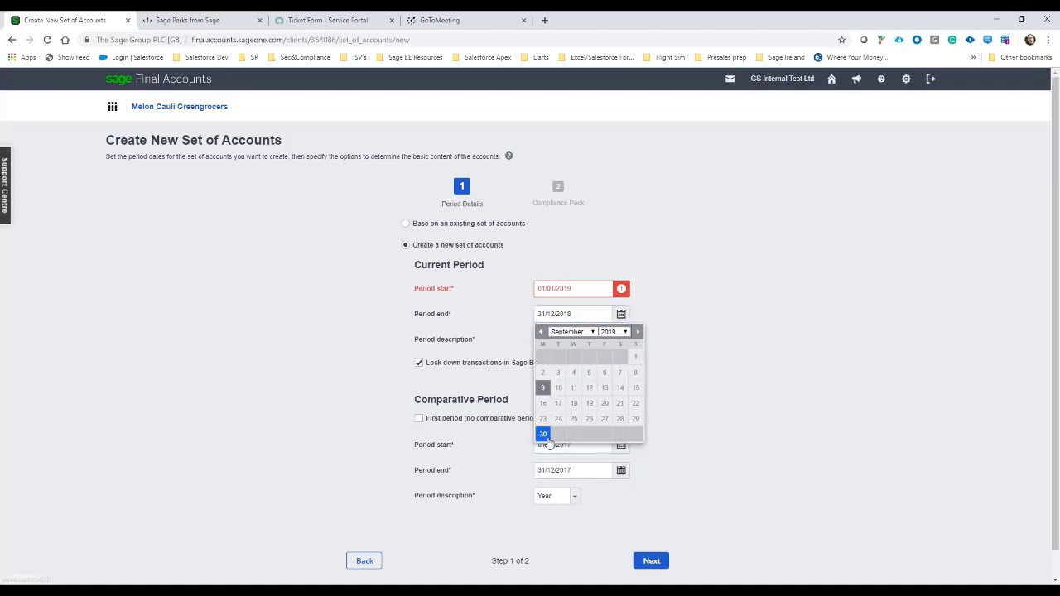
click(543, 434)
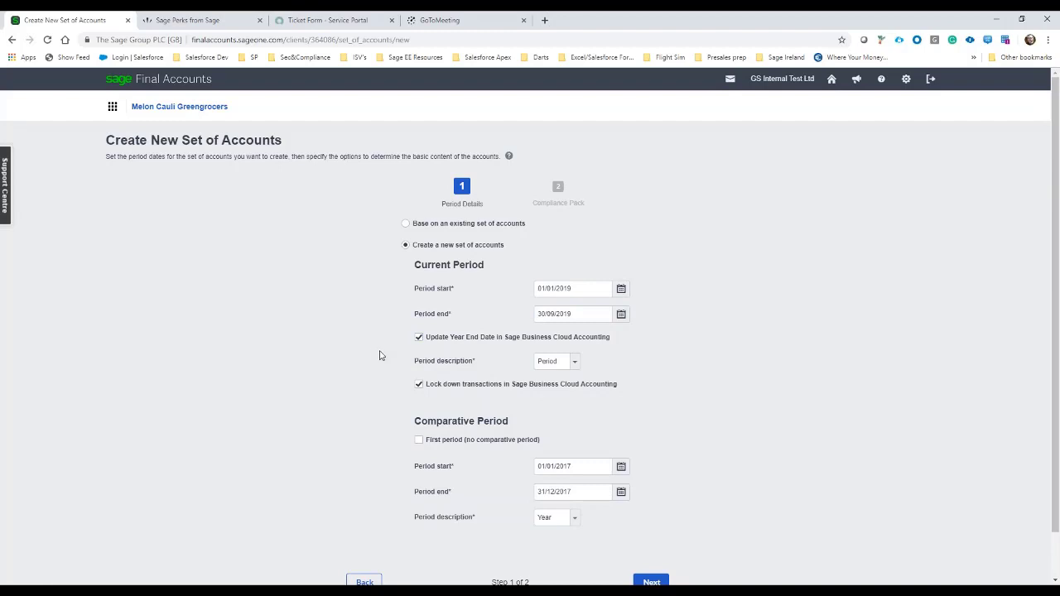
Turn off the year end date update and transaction lock-down for Sage Business Cloud Accounting, and continue to the compliance pack.
click(419, 386)
scroll(386, 433, down, 1)
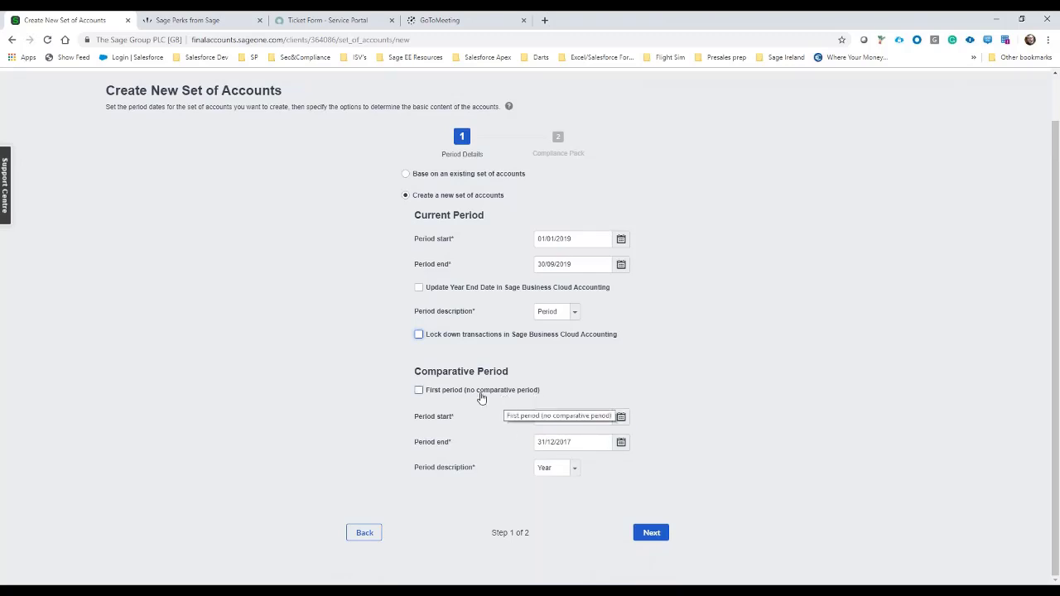
click(653, 534)
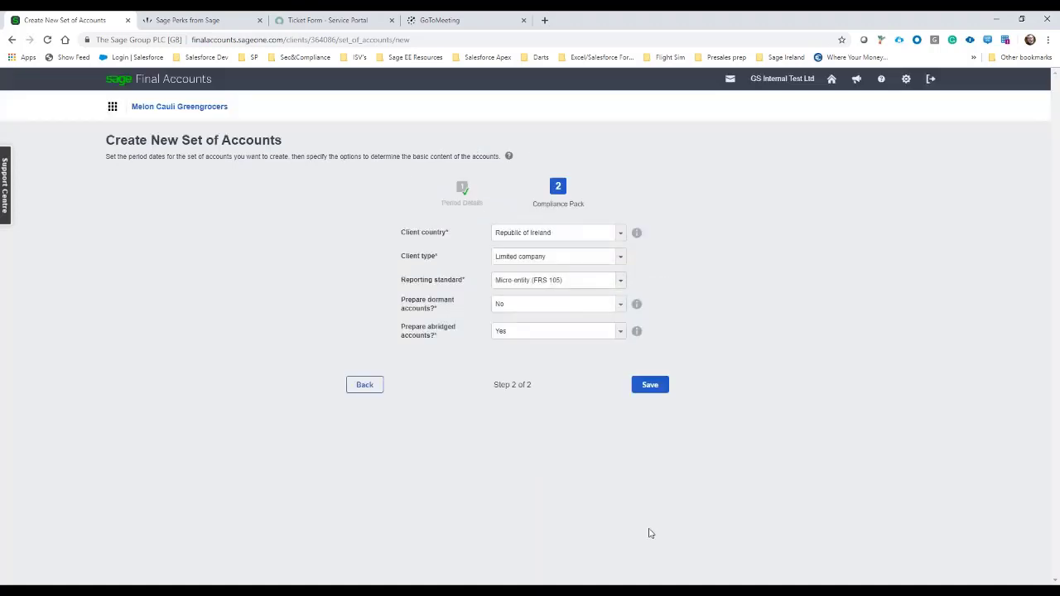
Set the reporting standard to Small entity (FRS 102 Section 1A) and save the new set of accounts.
click(528, 282)
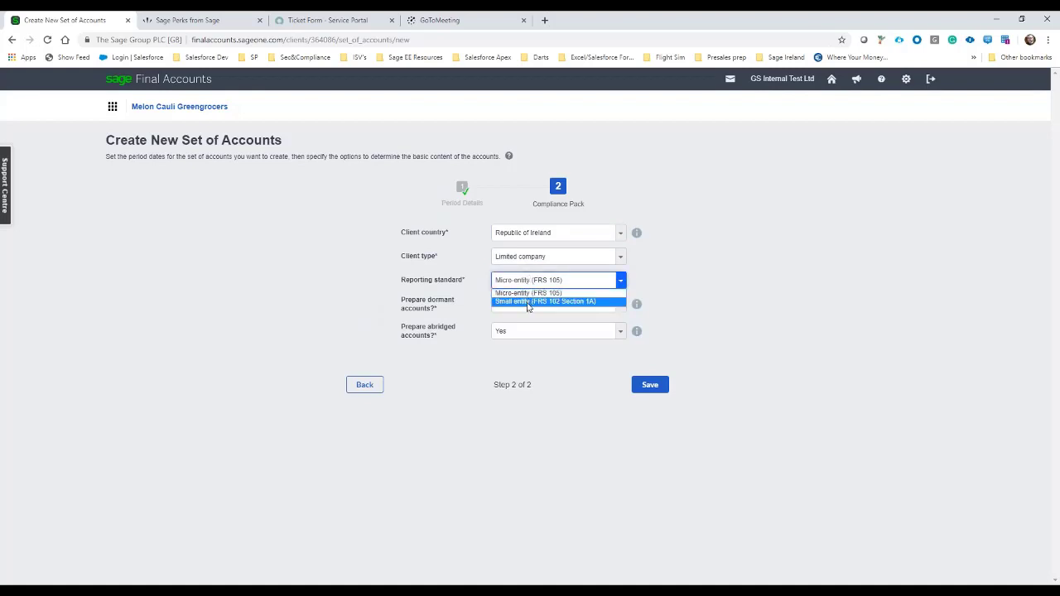
click(527, 302)
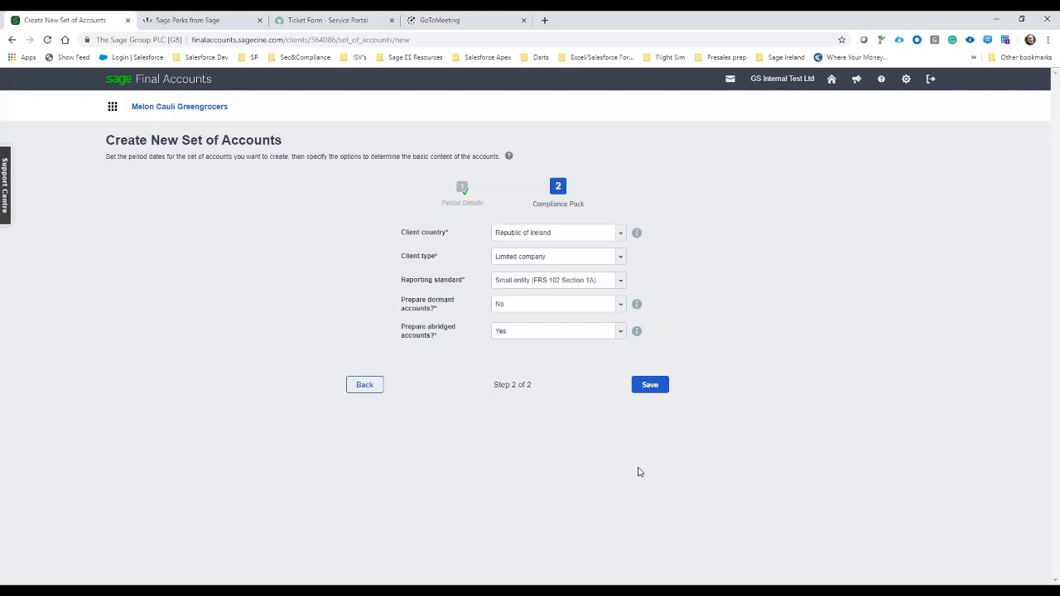
click(650, 384)
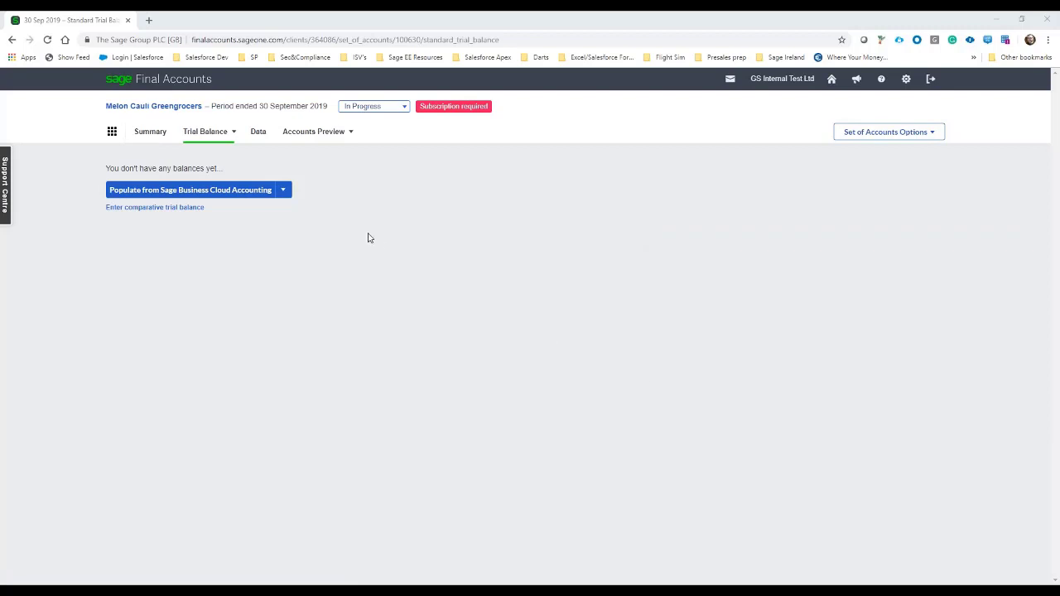
Choose to enter the initial trial balance manually and open the trial balance import.
click(283, 192)
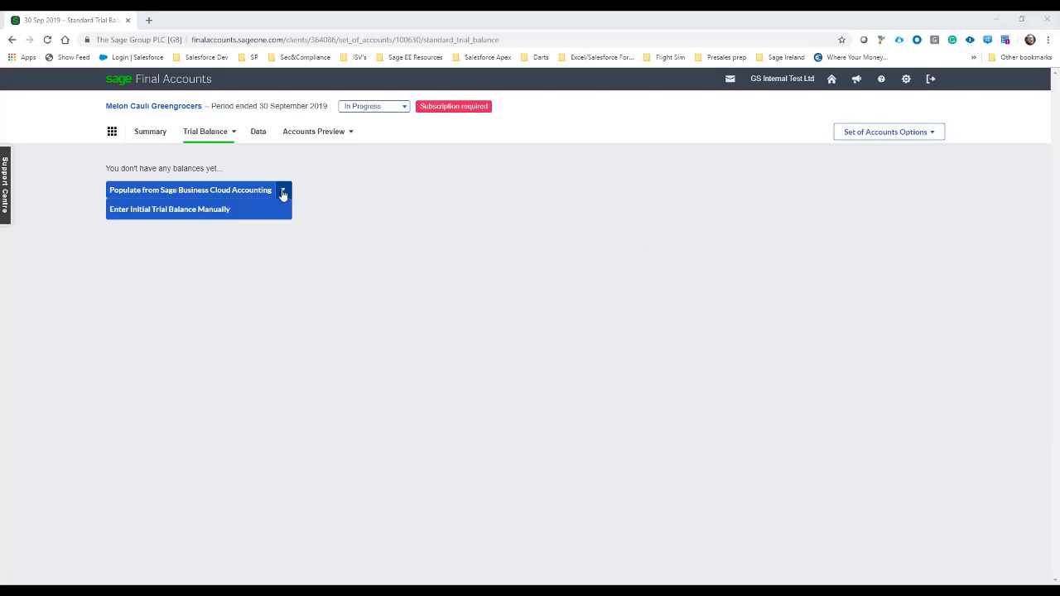
click(283, 192)
click(282, 193)
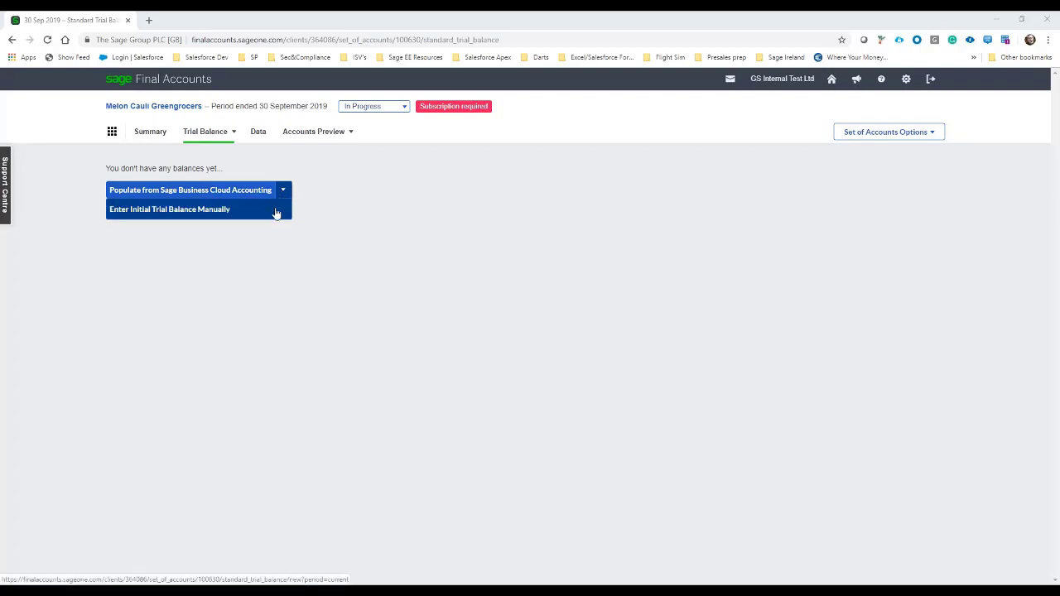
click(276, 212)
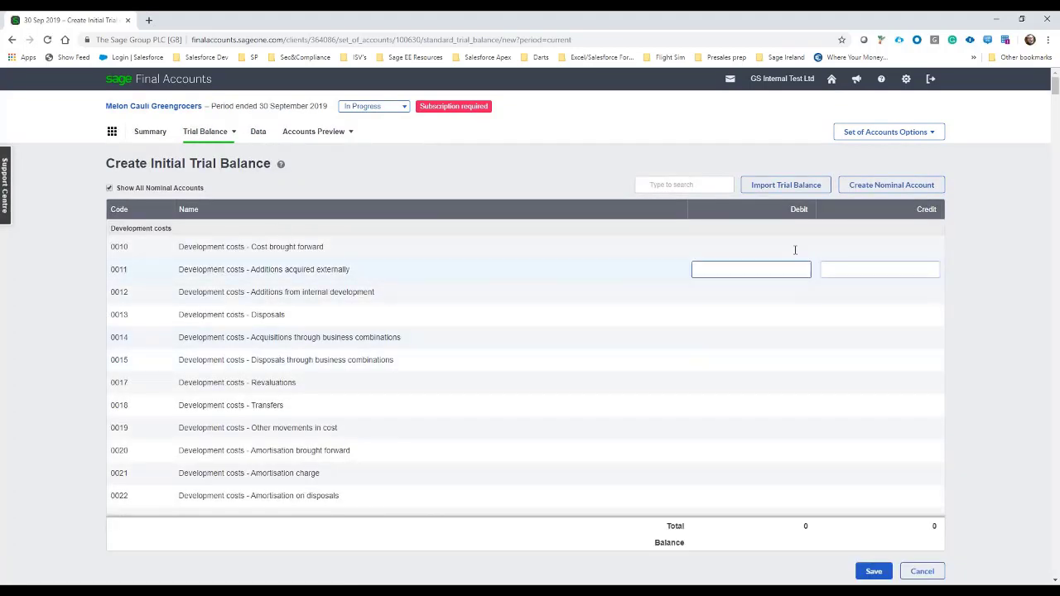
click(781, 187)
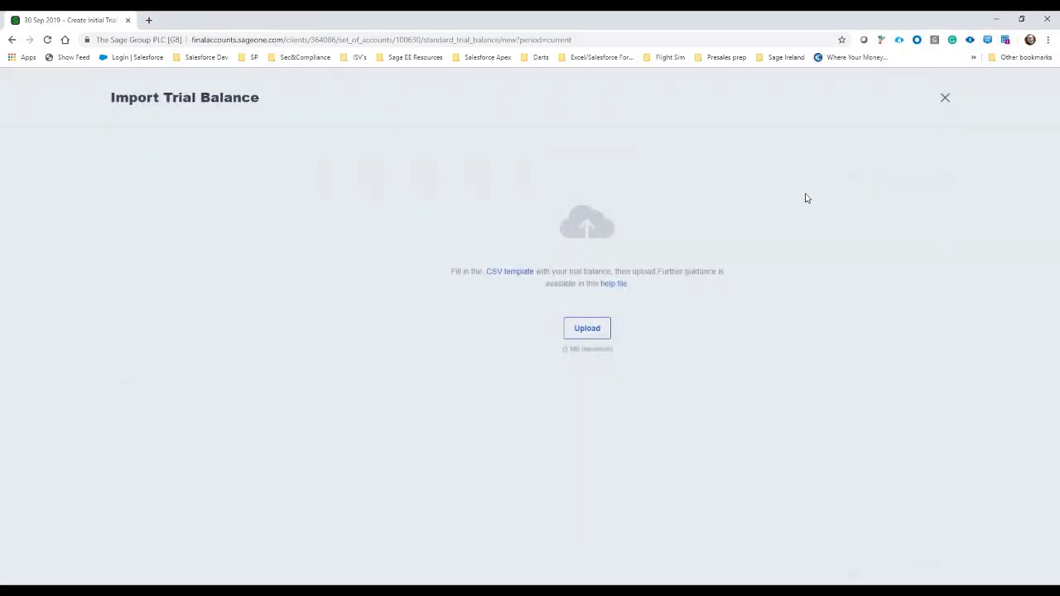
Download the CSV import template, open it in Excel to examine its column layout, and close it.
click(510, 274)
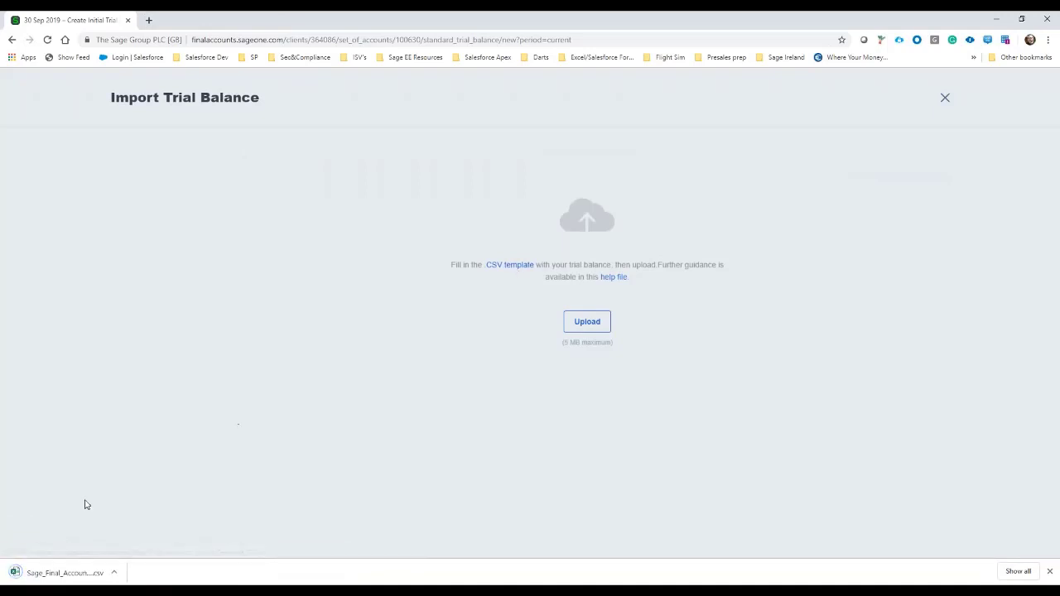
click(69, 572)
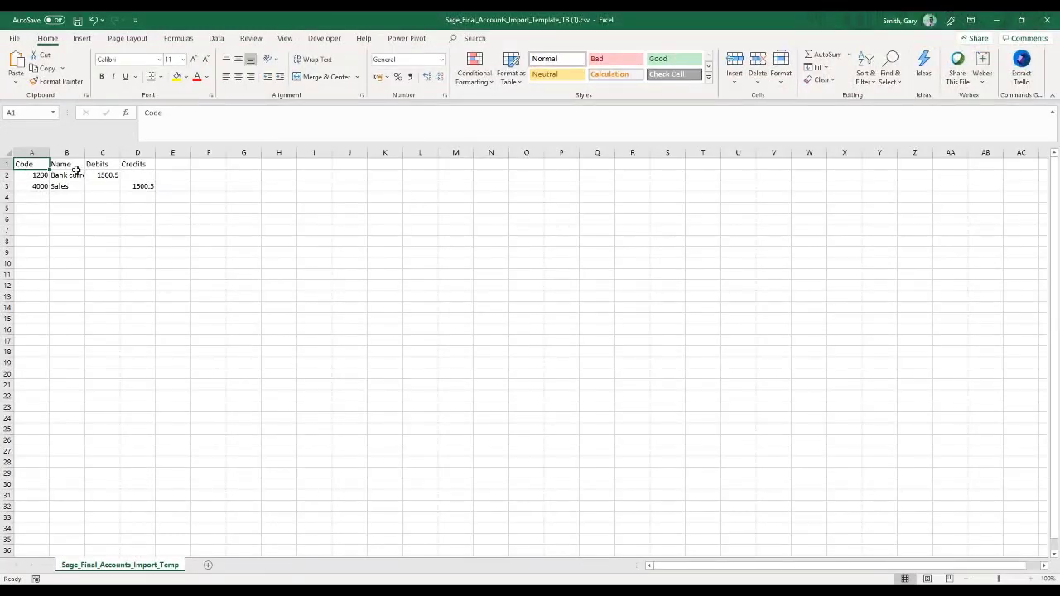
click(1050, 25)
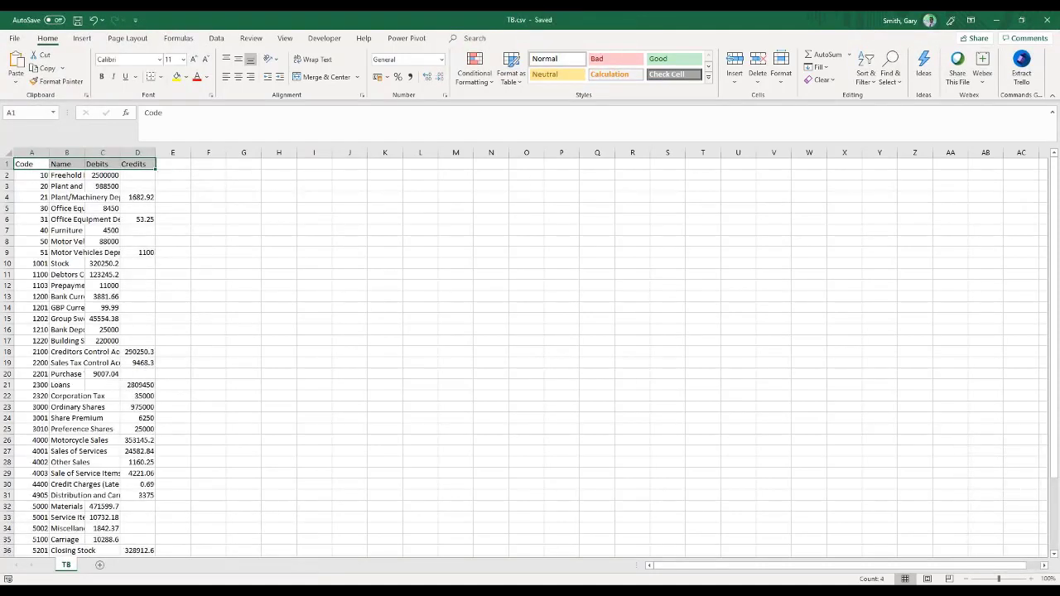
Return to the trial balance import in the browser, upload TB.csv and continue with all its records selected.
click(998, 20)
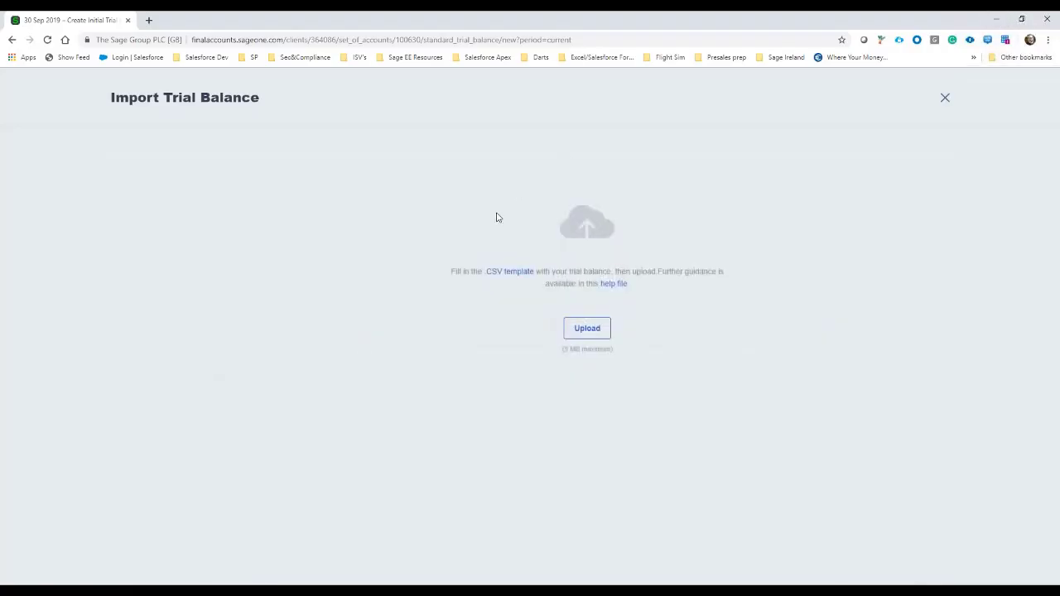
click(594, 331)
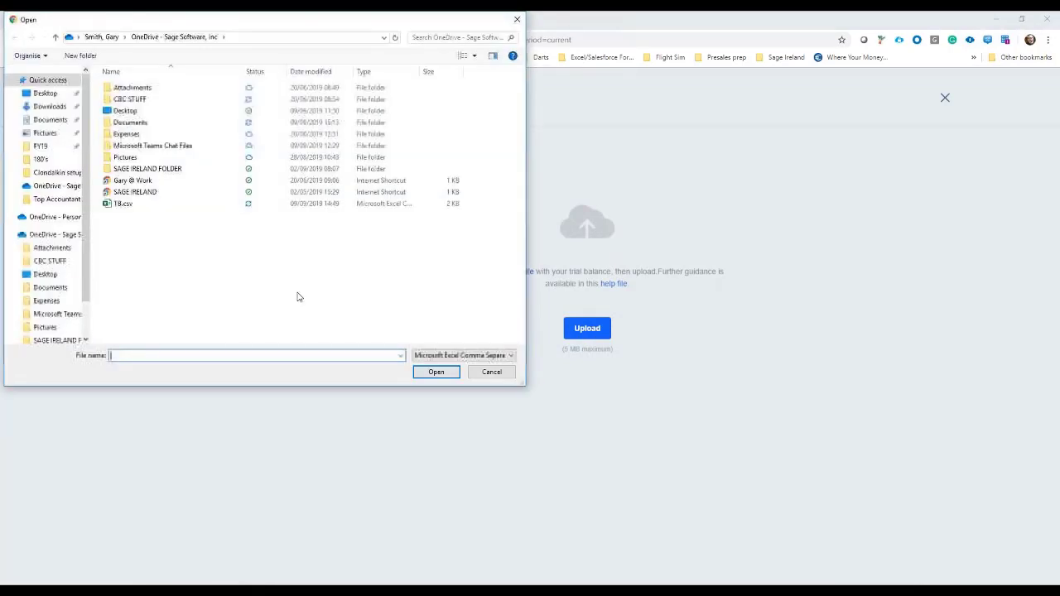
double_click(127, 207)
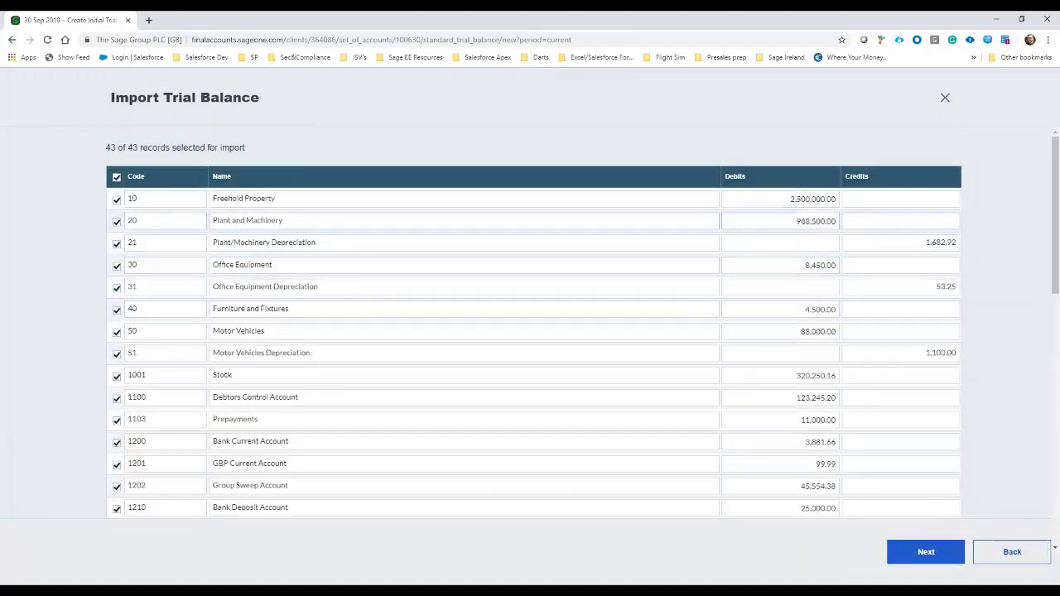
click(926, 553)
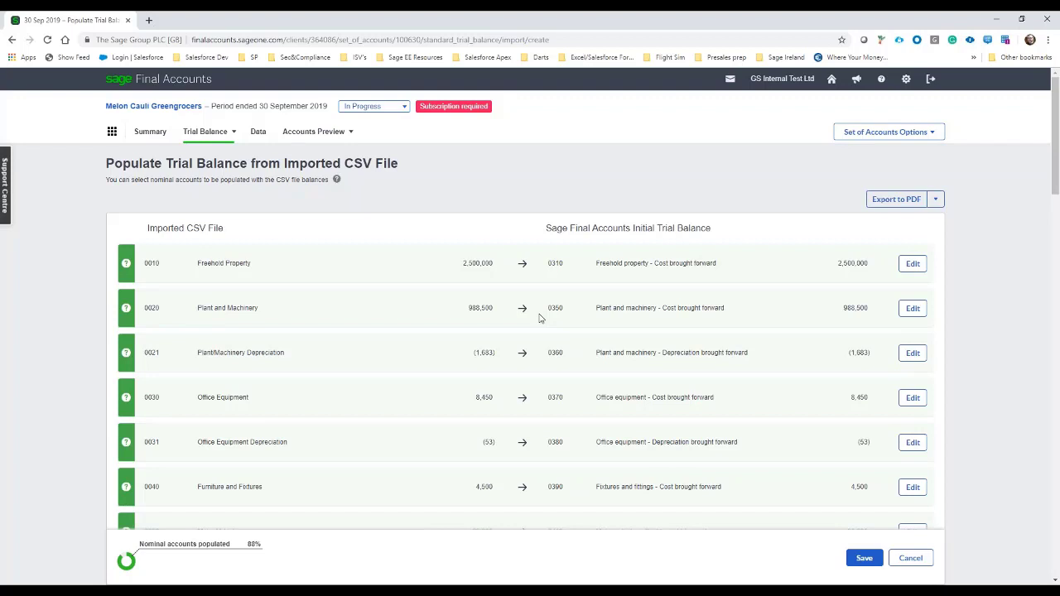
Review how the imported CSV accounts are matched to Final Accounts nominal accounts, looking for unmatched ones such as Loans.
scroll(539, 317, down, 2)
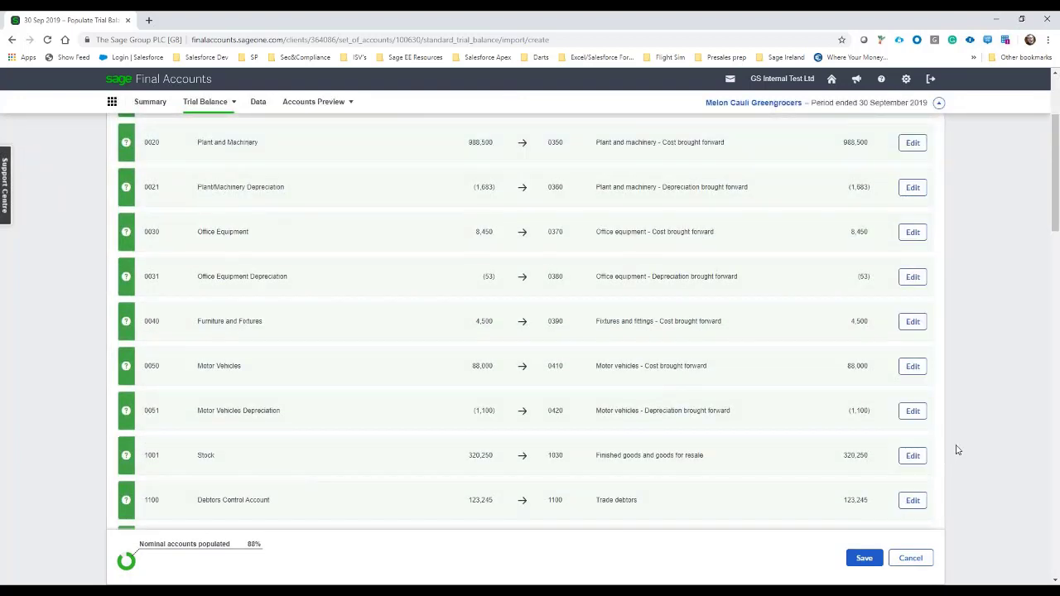
scroll(952, 447, up, 3)
scroll(729, 381, down, 5)
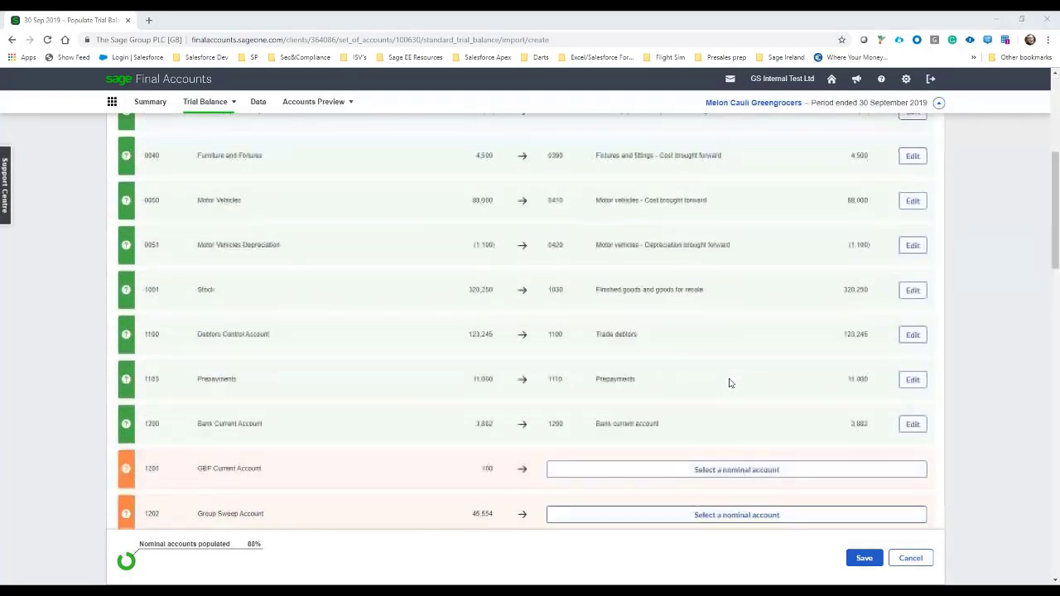
scroll(729, 381, down, 1)
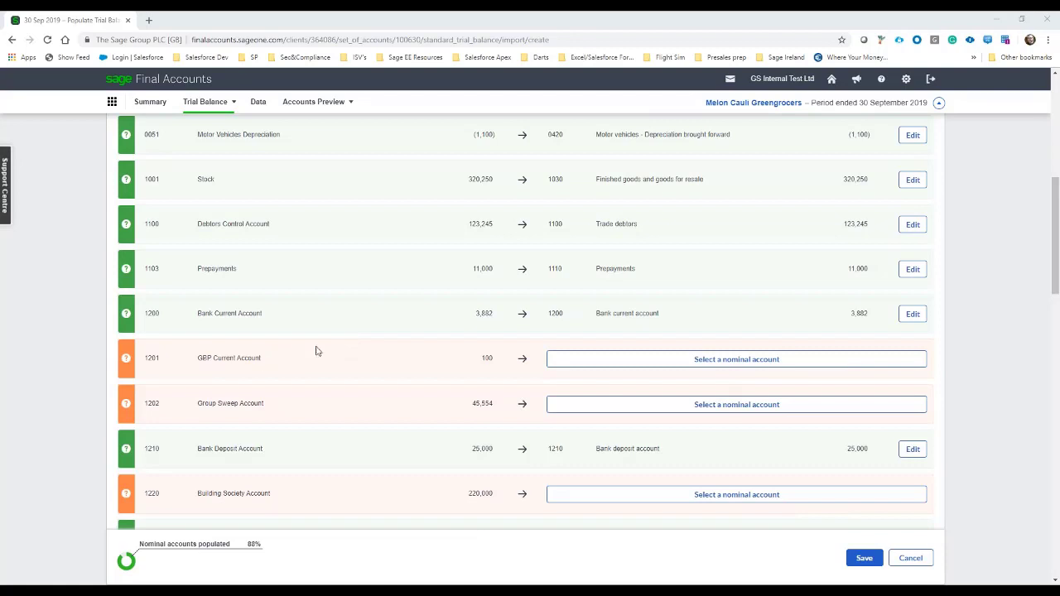
scroll(374, 414, down, 2)
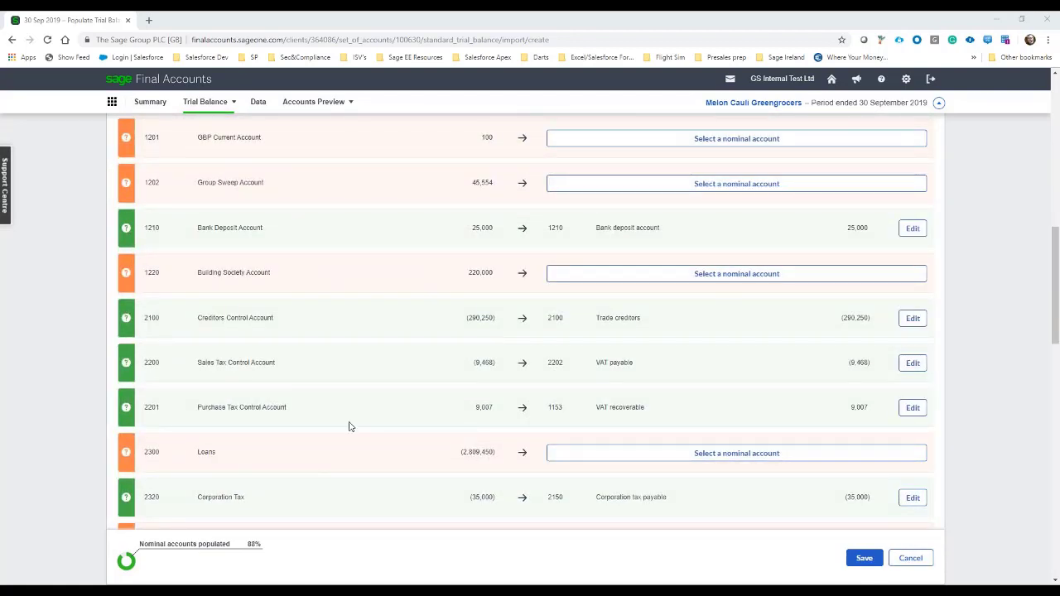
scroll(348, 428, down, 1)
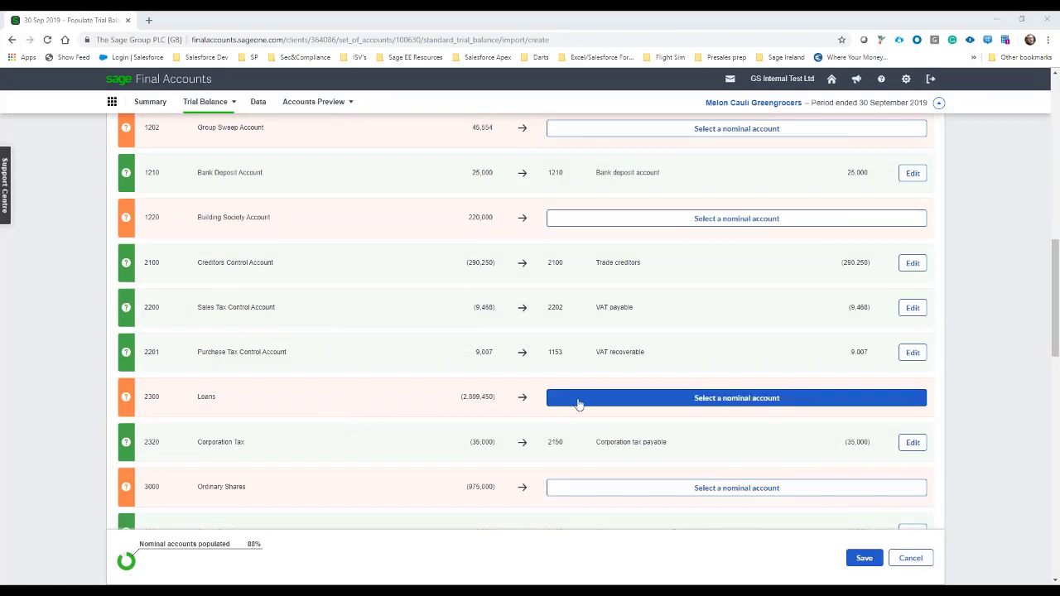
Map the imported Loans account (2300) to Bank loans due in more than one year (2500), searching for "loans", and confirm the match.
click(578, 398)
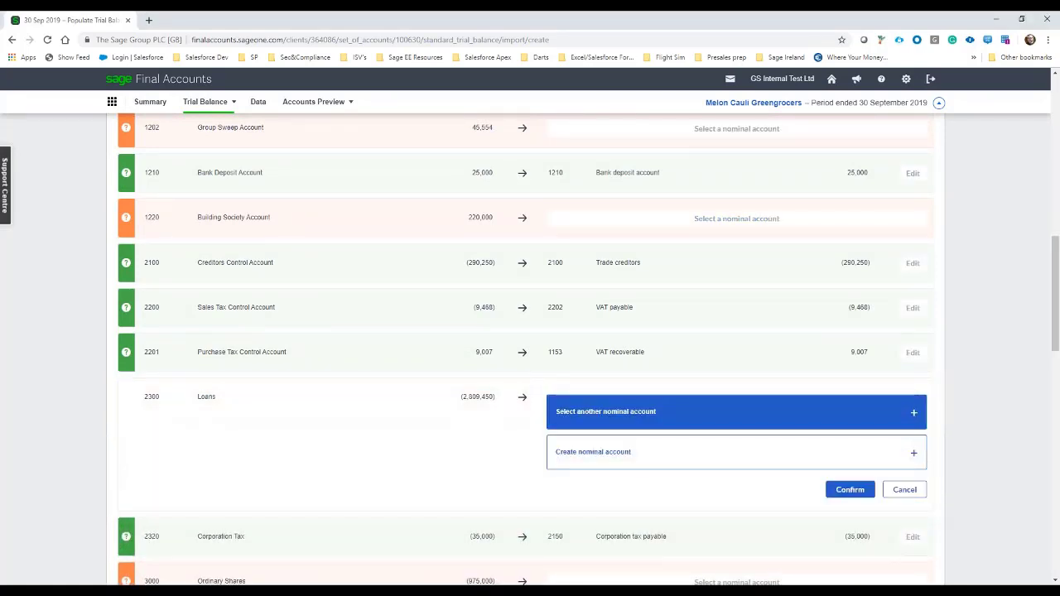
click(595, 415)
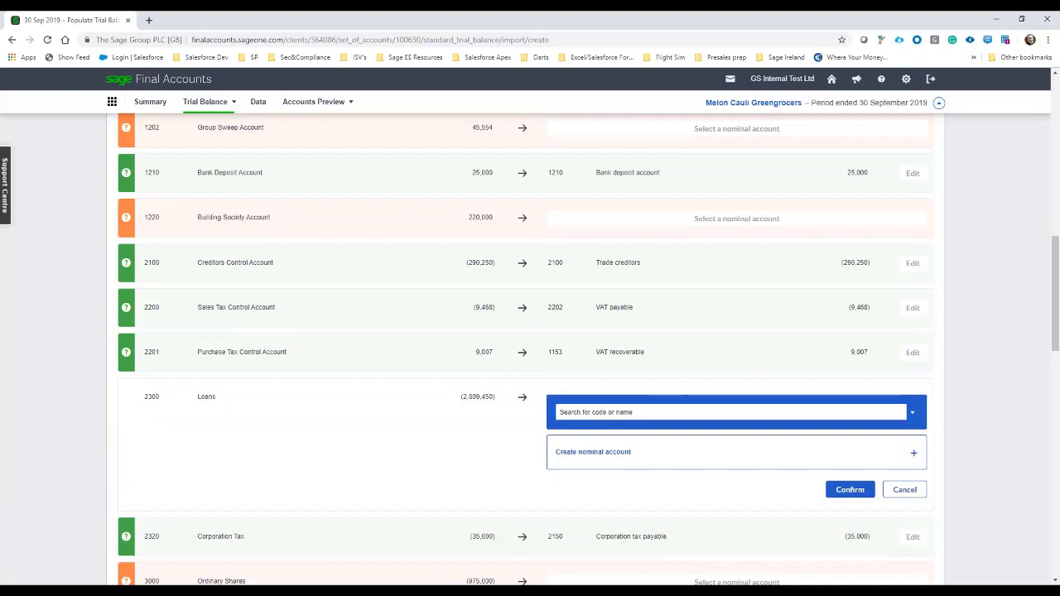
click(598, 411)
key(BackSpace)
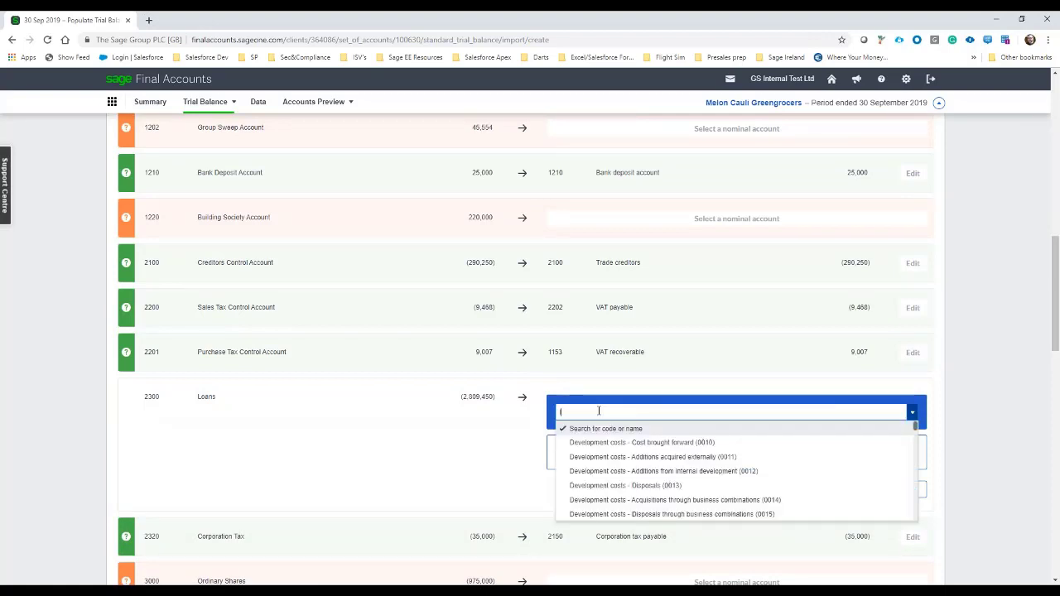
text(loans)
scroll(619, 453, down, 5)
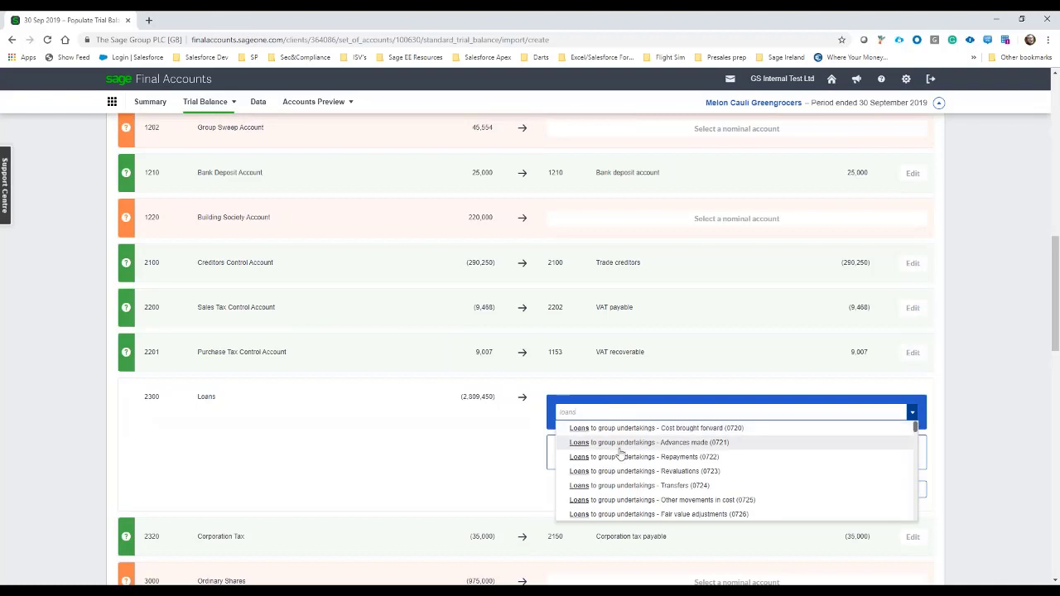
scroll(619, 454, down, 3)
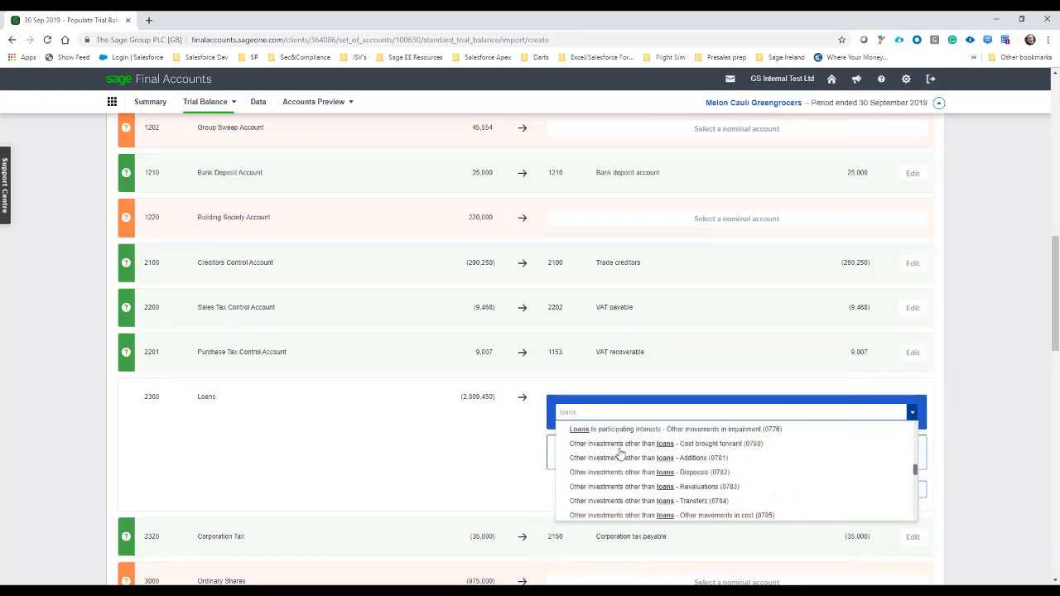
scroll(620, 454, down, 4)
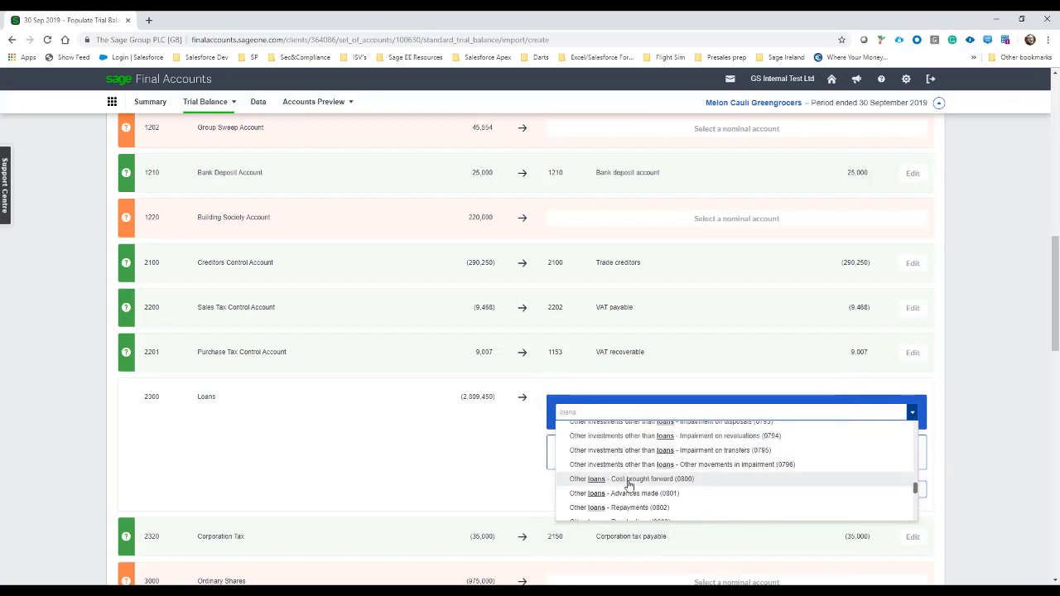
scroll(627, 485, down, 3)
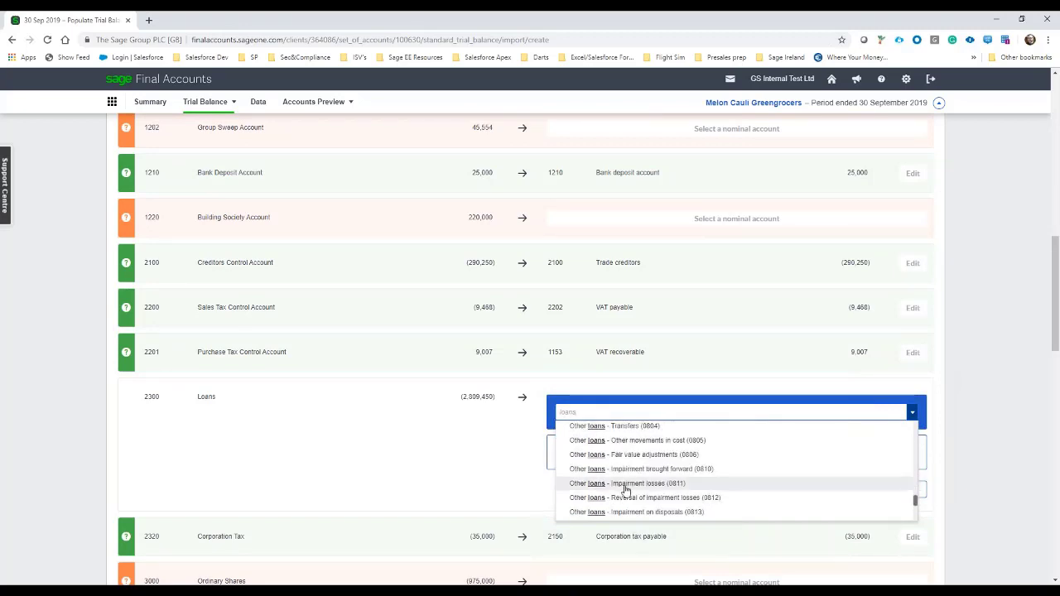
scroll(626, 489, down, 3)
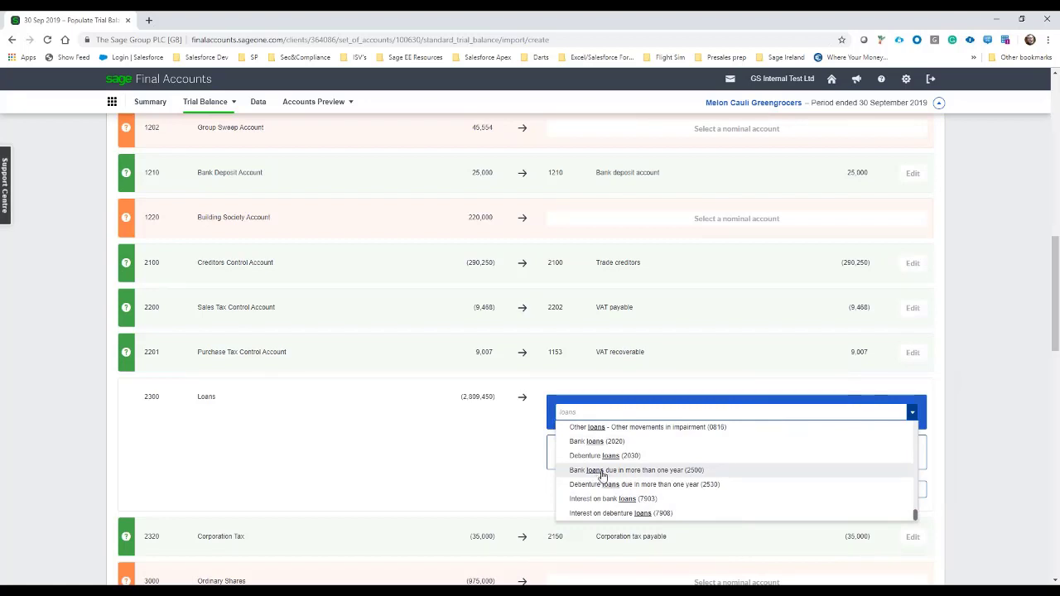
click(595, 470)
click(836, 513)
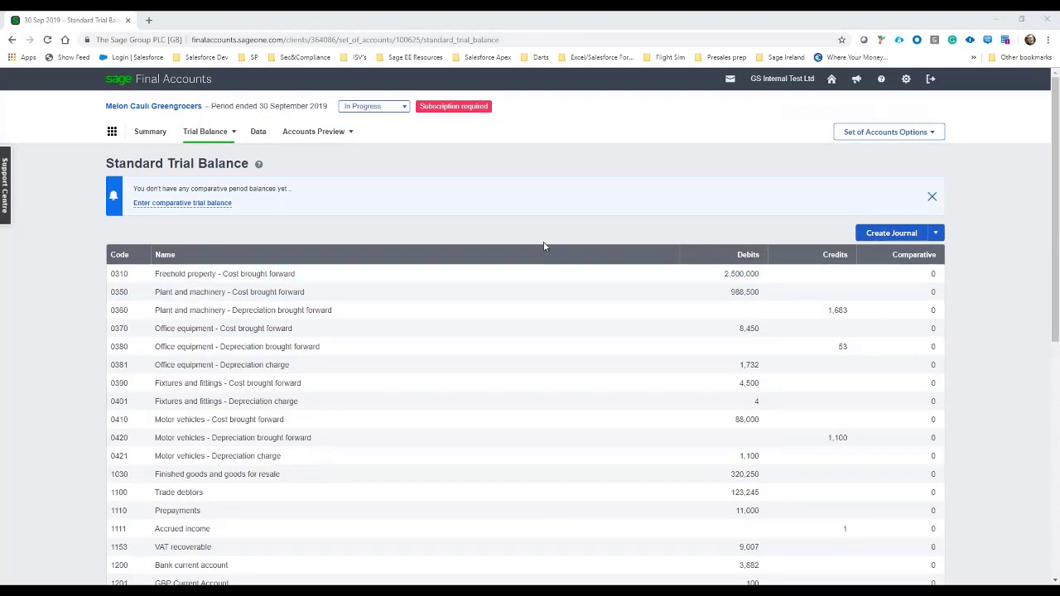
Check the standard trial balance through to its totals and profit/loss, and open the Members Set of Accounts preview.
scroll(567, 244, down, 5)
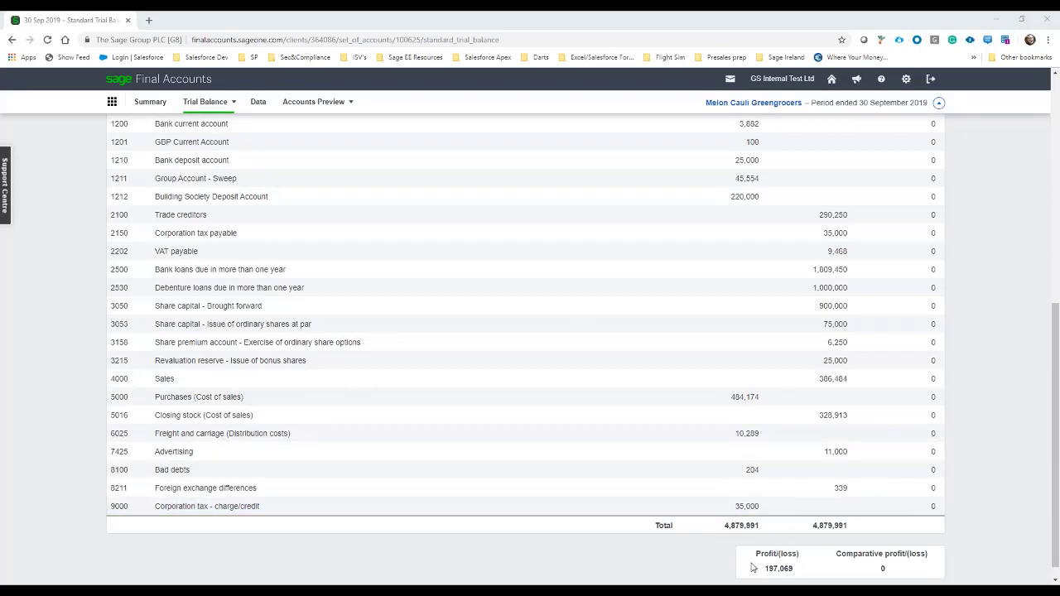
scroll(658, 534, up, 6)
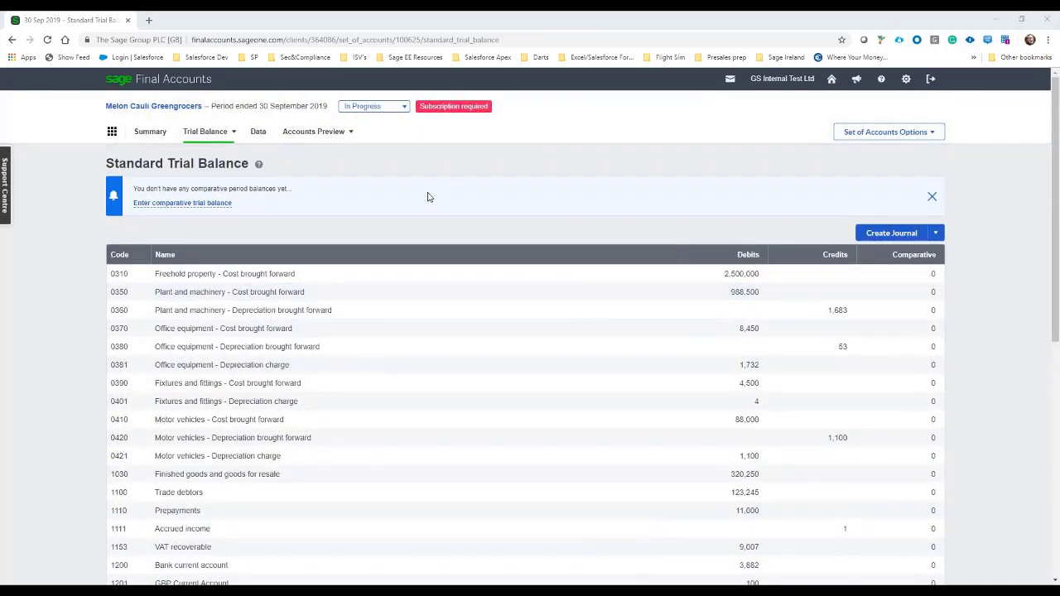
click(335, 139)
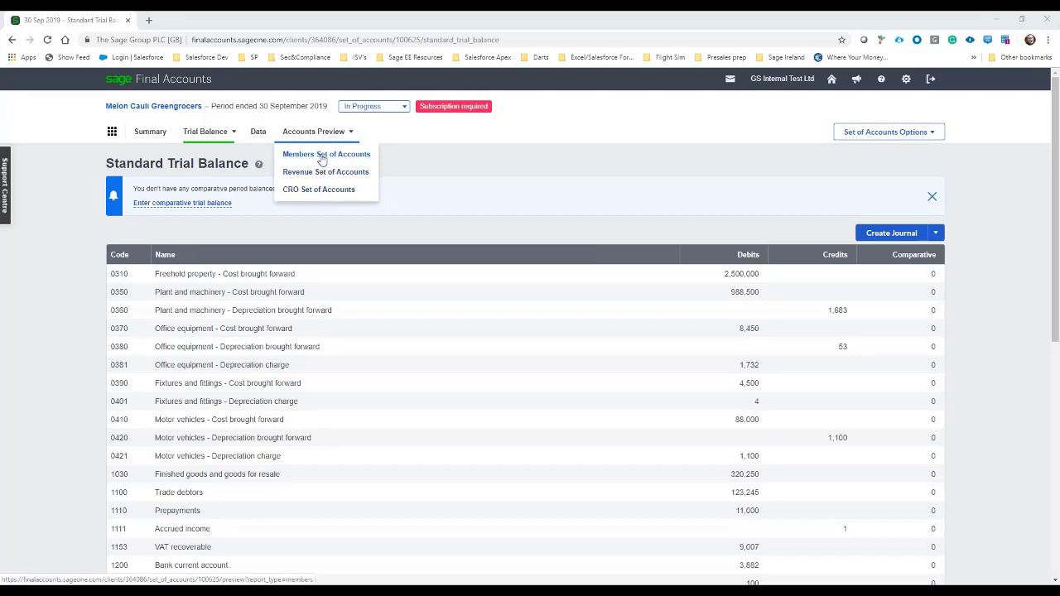
click(321, 160)
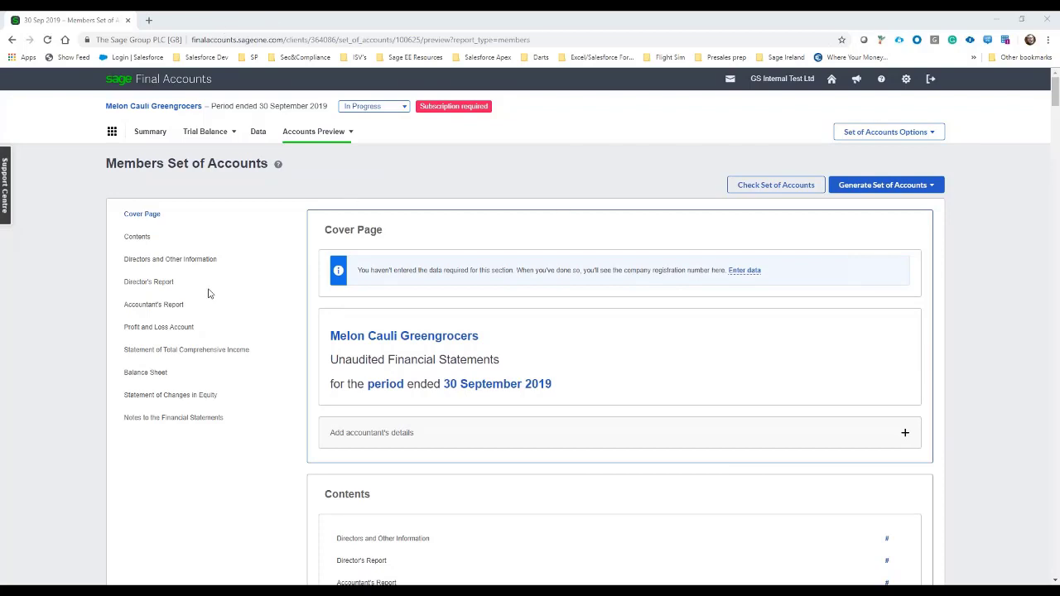
Examine the Accountant's Report, Profit and Loss Account, Statement of Changes in Equity and Notes to the Financial Statements in the members accounts.
click(165, 305)
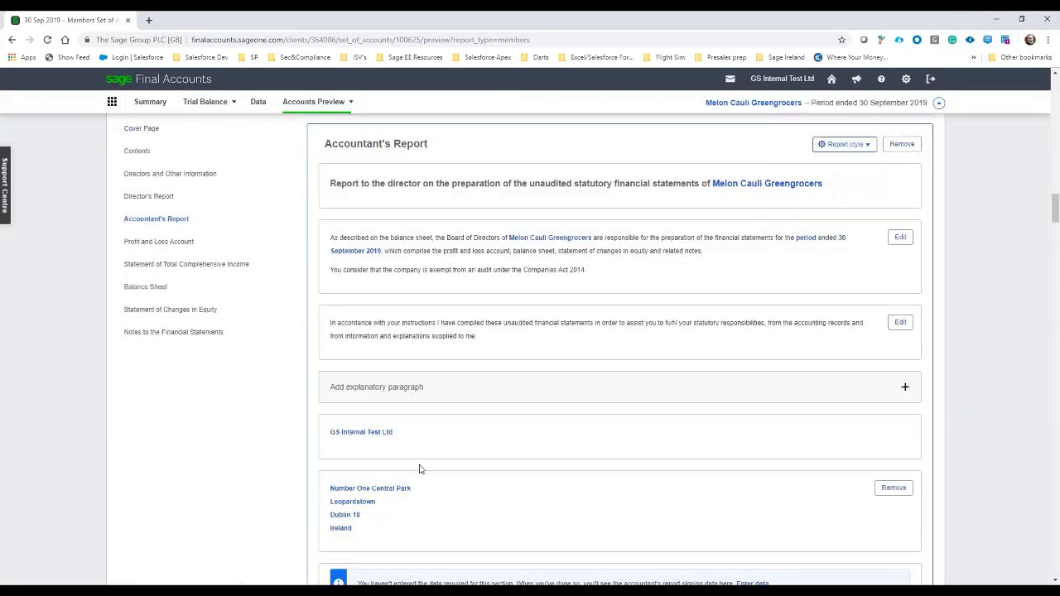
click(170, 244)
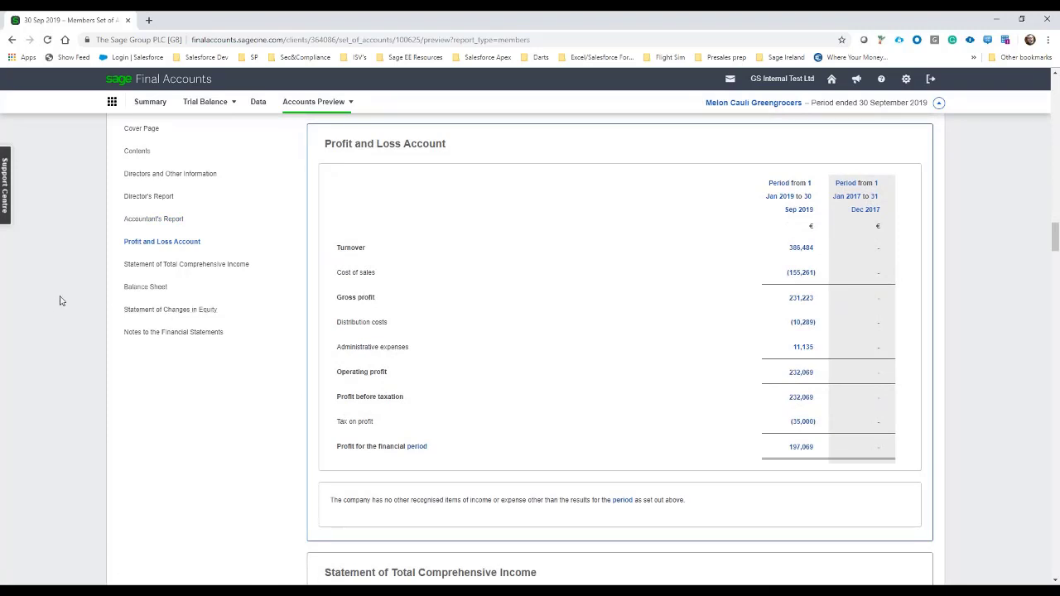
click(150, 311)
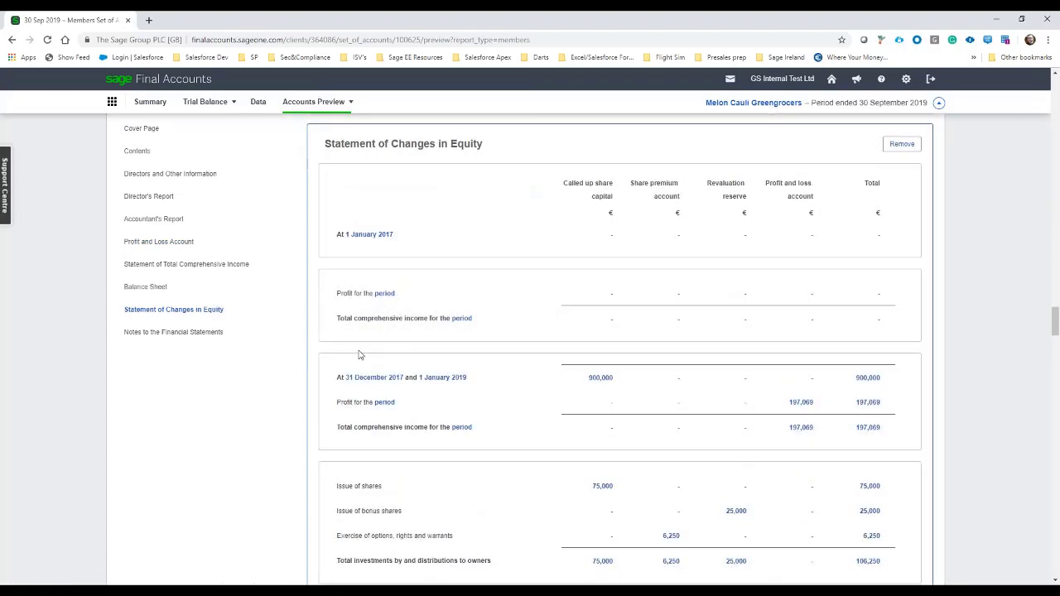
scroll(410, 377, down, 2)
scroll(613, 395, down, 1)
scroll(610, 395, up, 1)
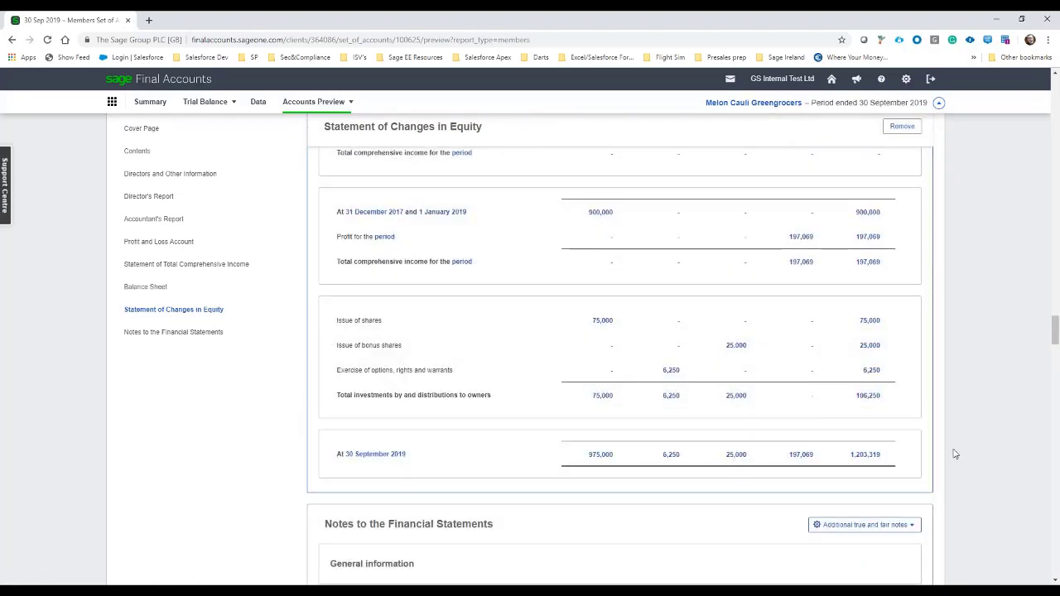
scroll(588, 289, down, 3)
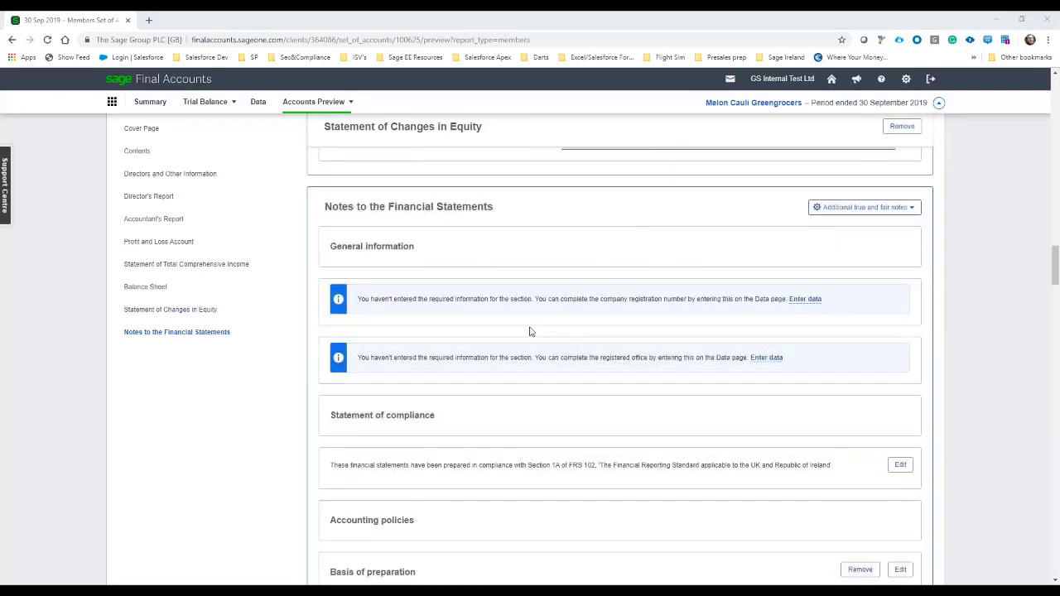
scroll(530, 331, up, 5)
scroll(519, 327, up, 15)
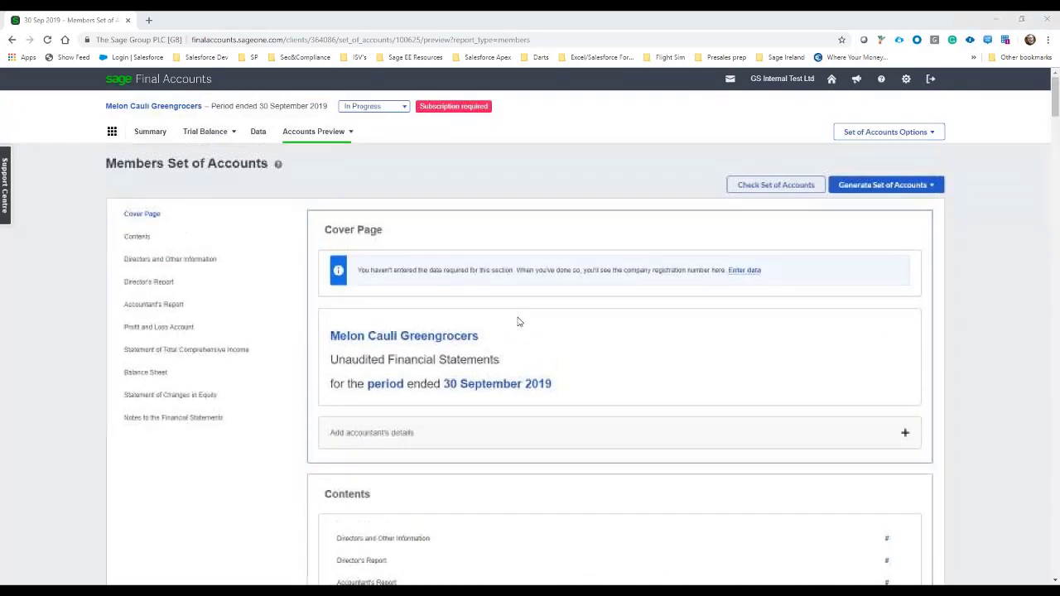
Open the Revenue Set of Accounts preview and examine its contents, directors' information and Director's Report sections.
click(329, 138)
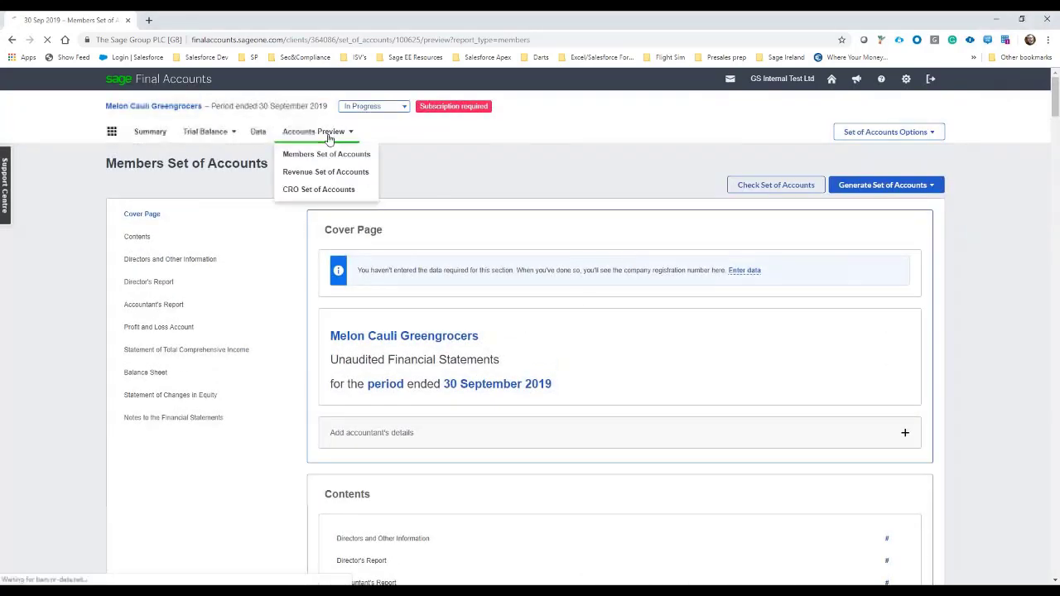
click(318, 192)
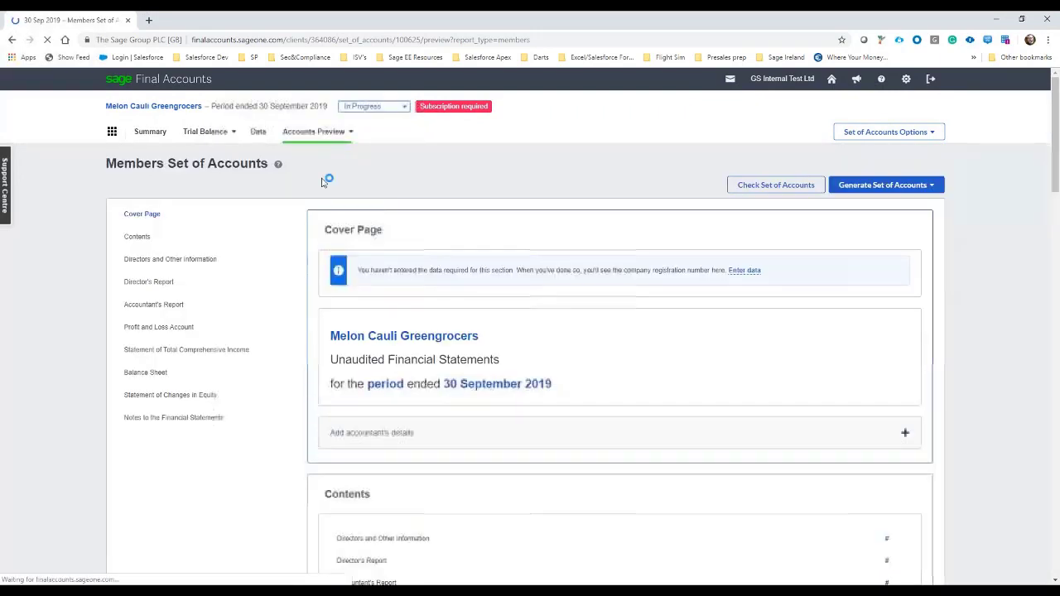
click(323, 137)
click(322, 176)
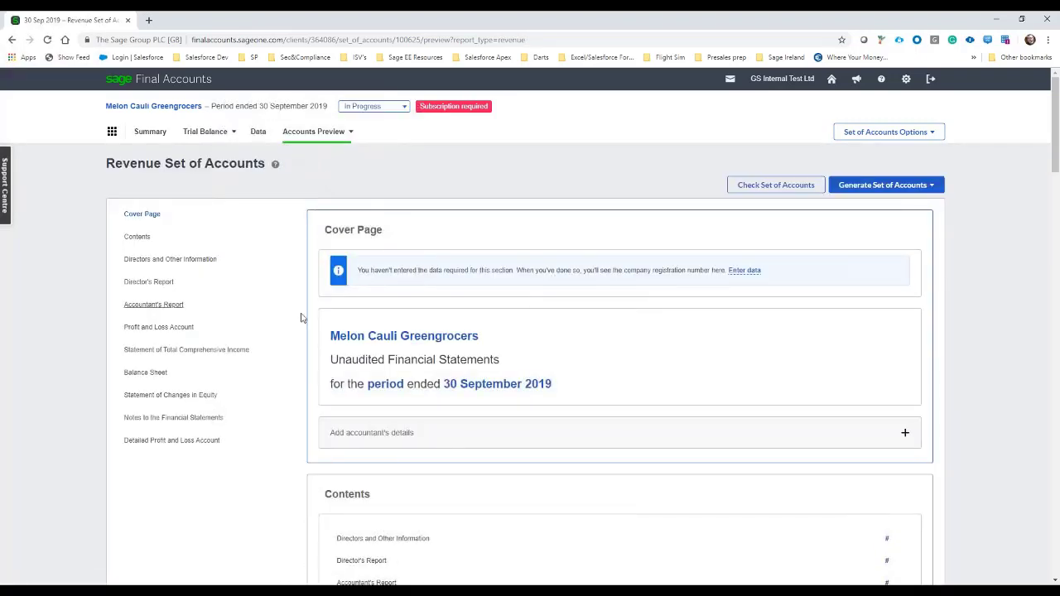
scroll(306, 366, down, 4)
scroll(306, 366, down, 2)
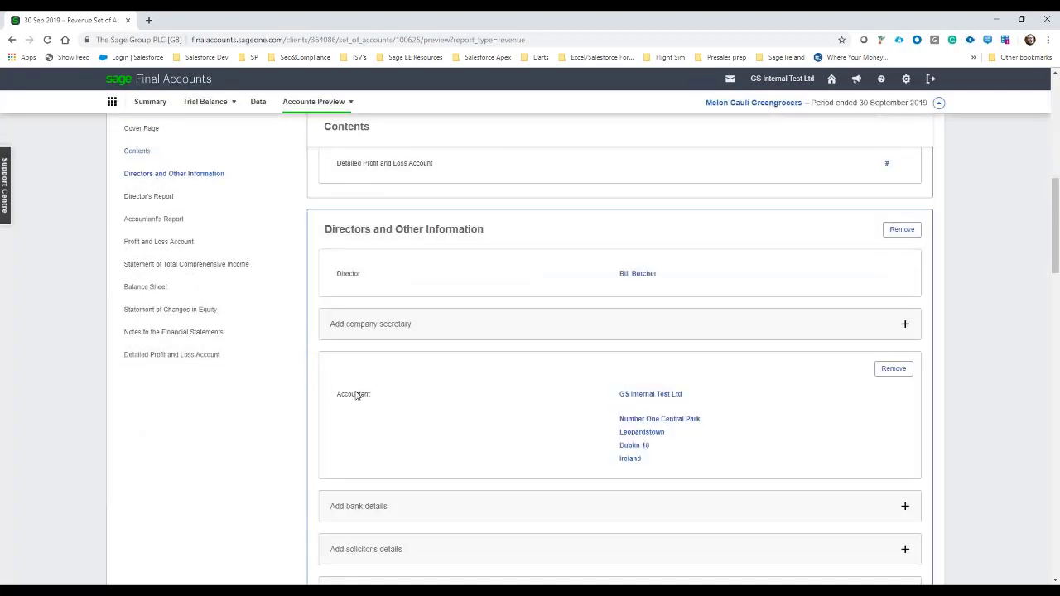
scroll(532, 339, down, 1)
scroll(532, 339, down, 3)
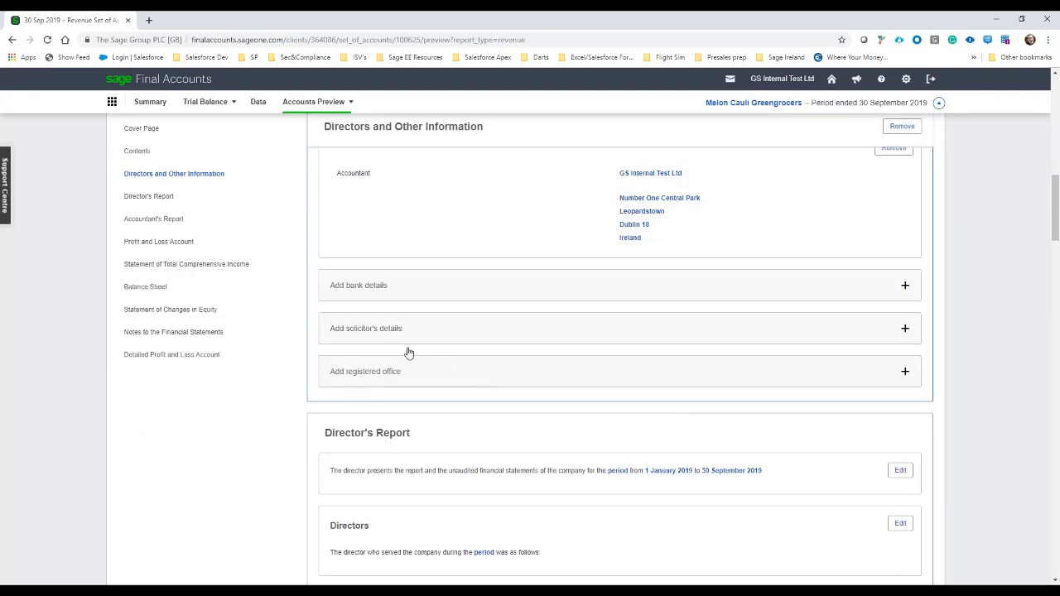
scroll(464, 406, up, 2)
scroll(464, 406, up, 10)
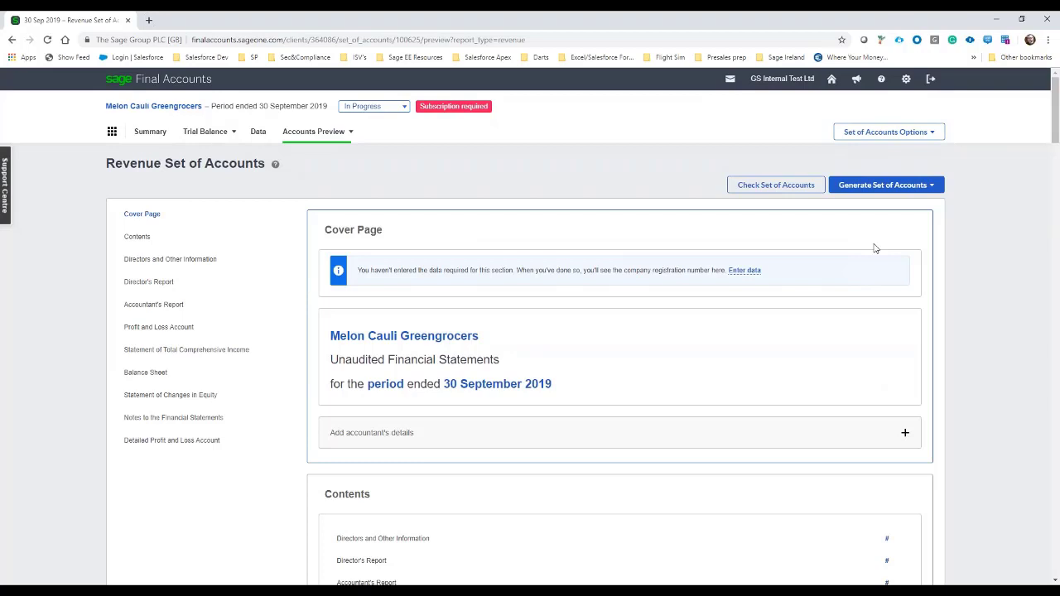
Examine the output formats for generating the Revenue Set of Accounts and the available accounts preview types.
click(928, 189)
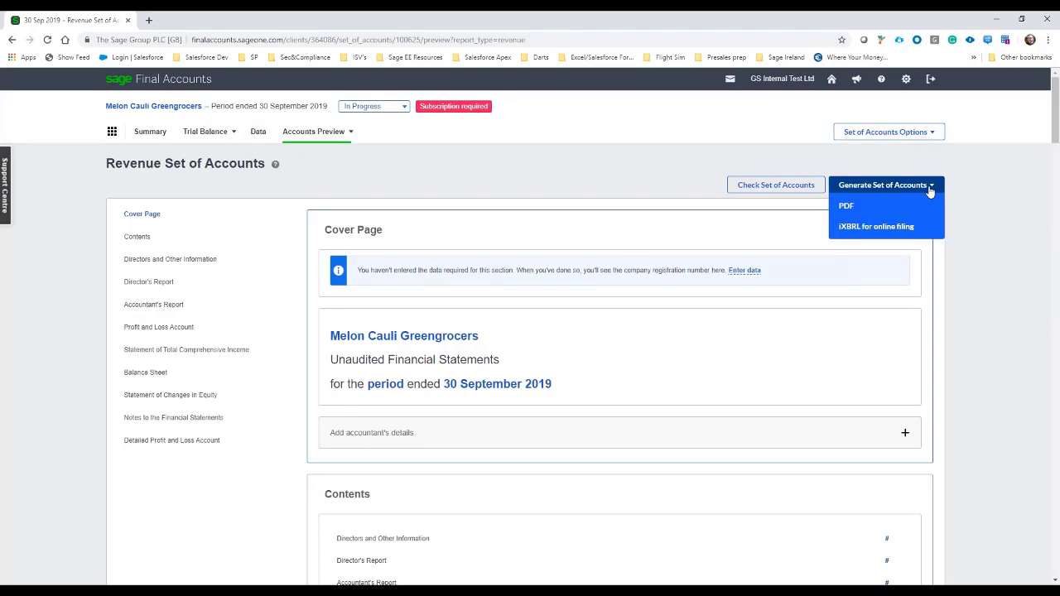
click(573, 165)
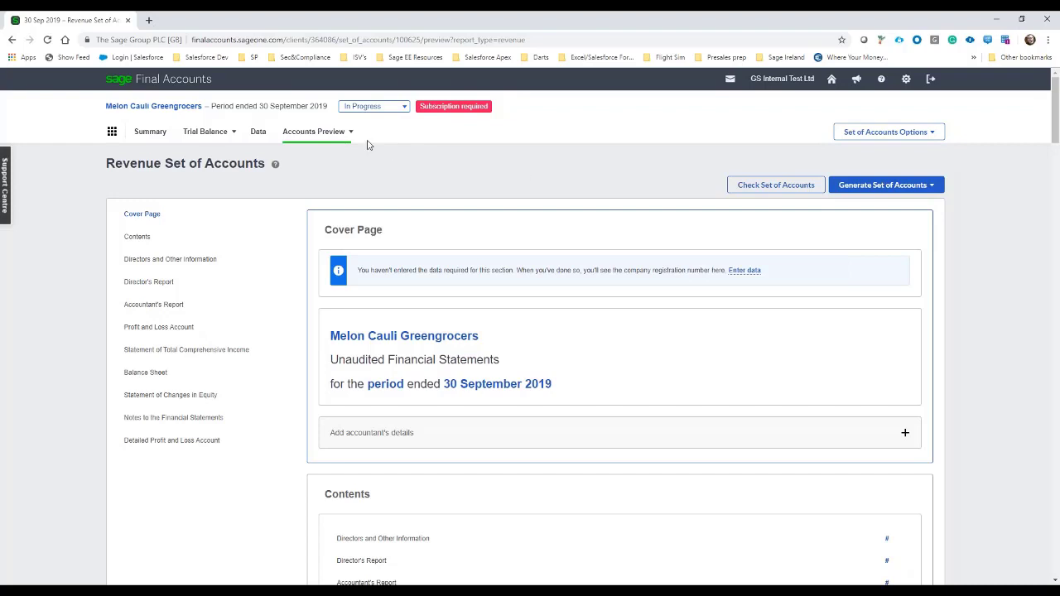
click(329, 136)
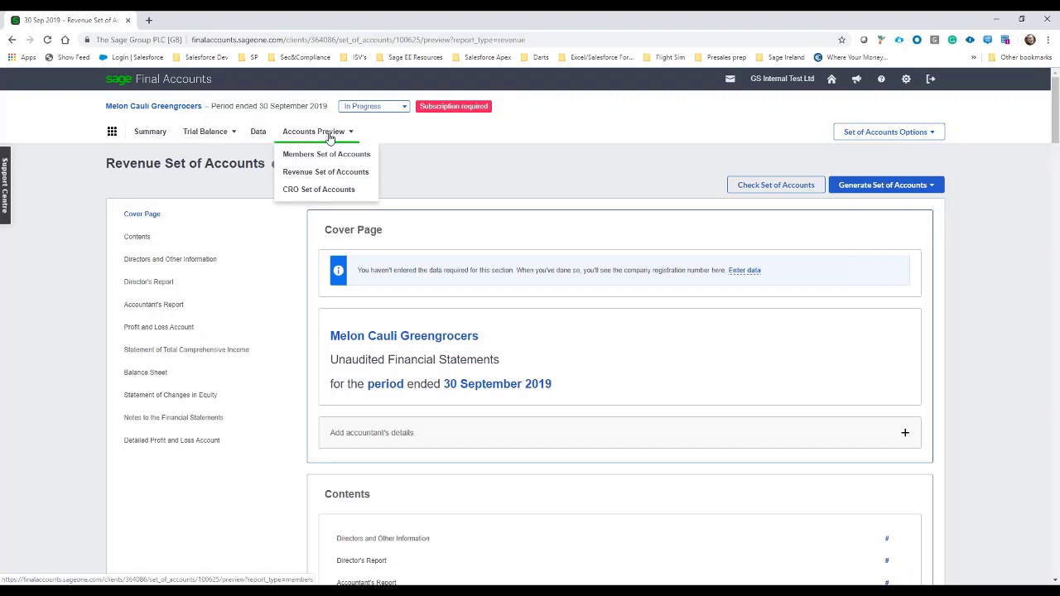
click(912, 185)
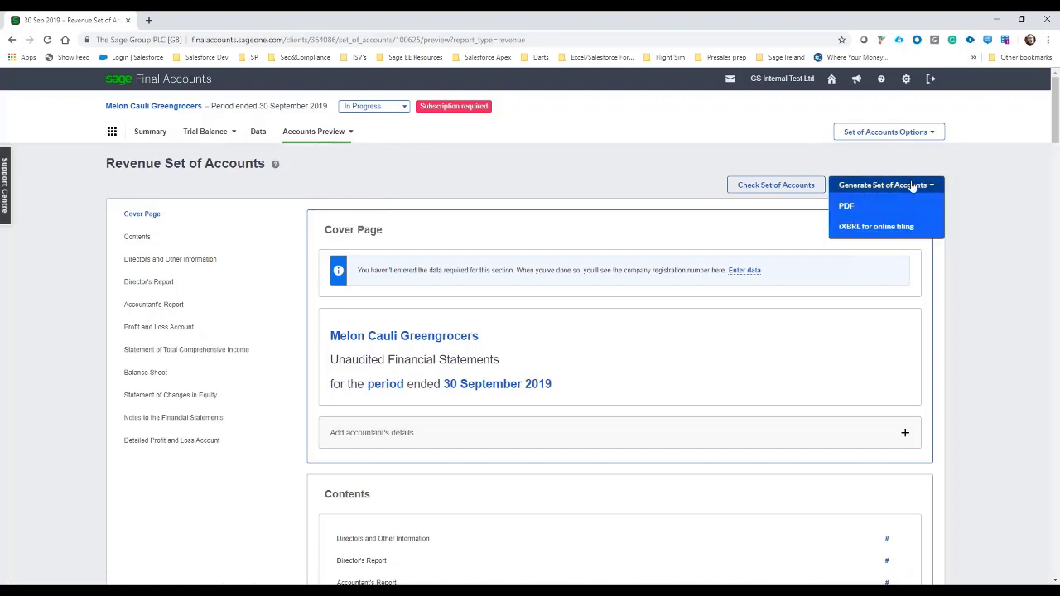